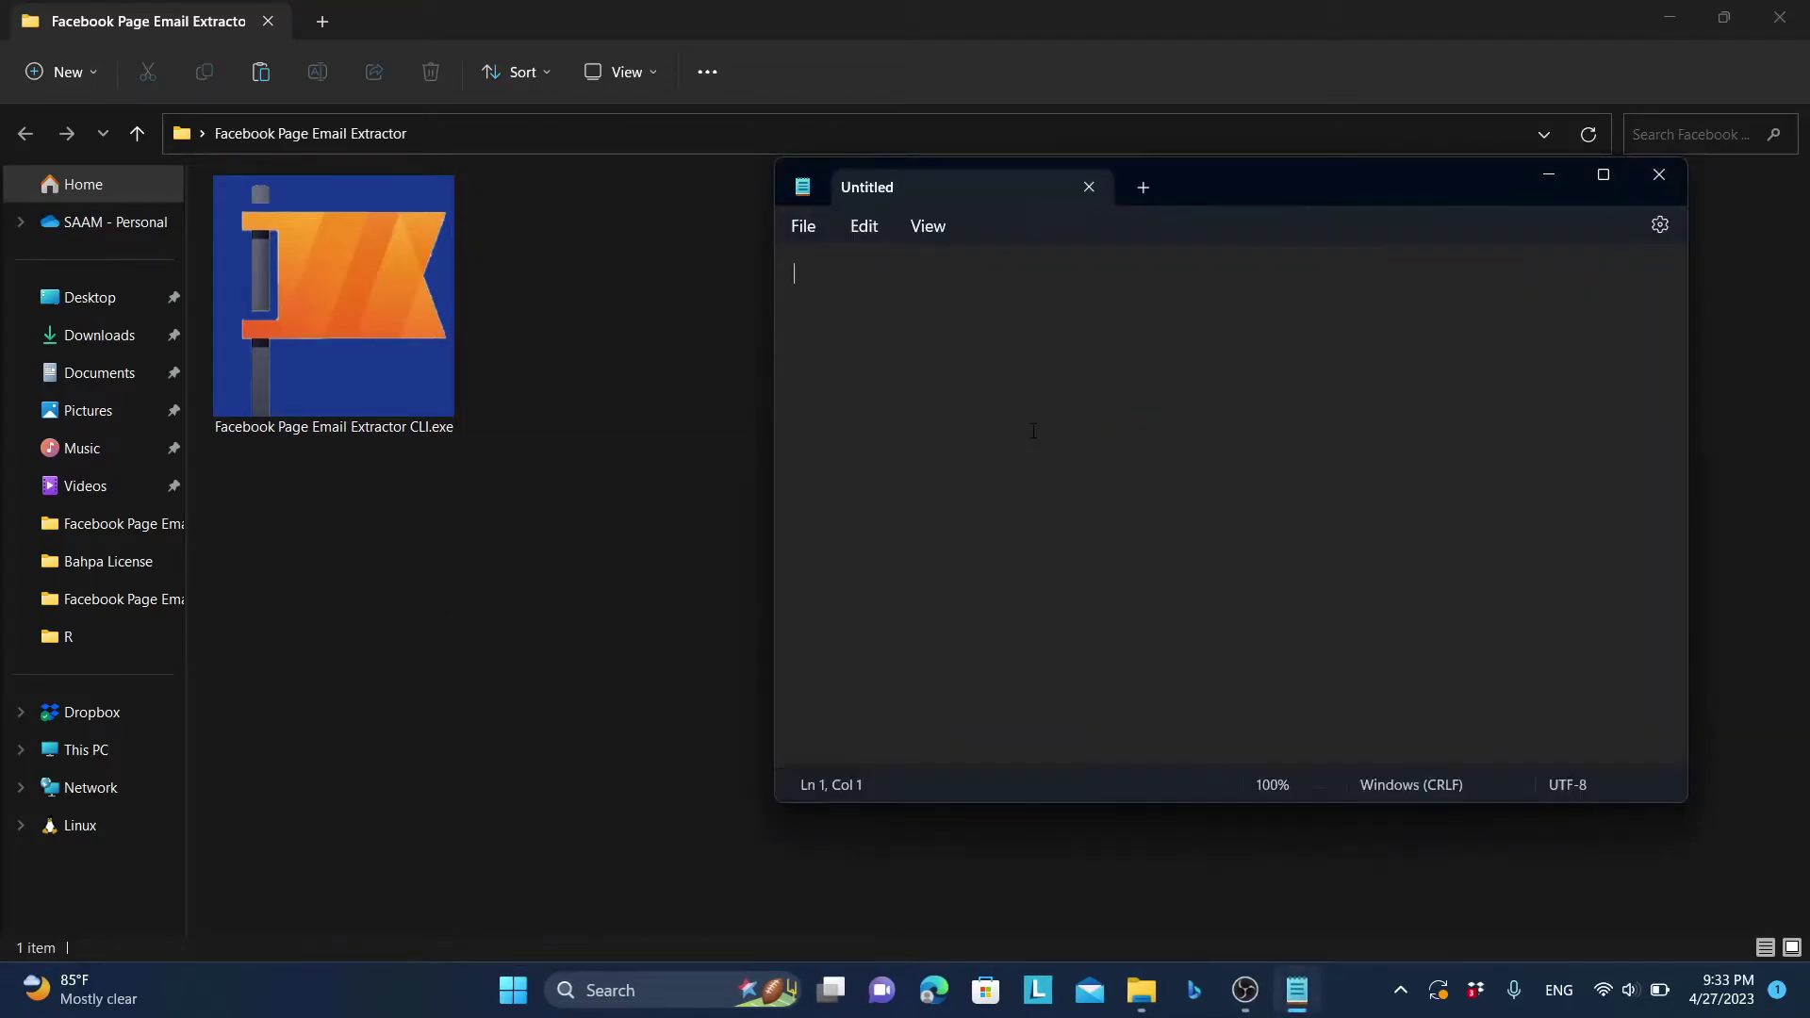
Start the Notepad instructions with step 1, 'Open the Software'
text(1) Open the So)
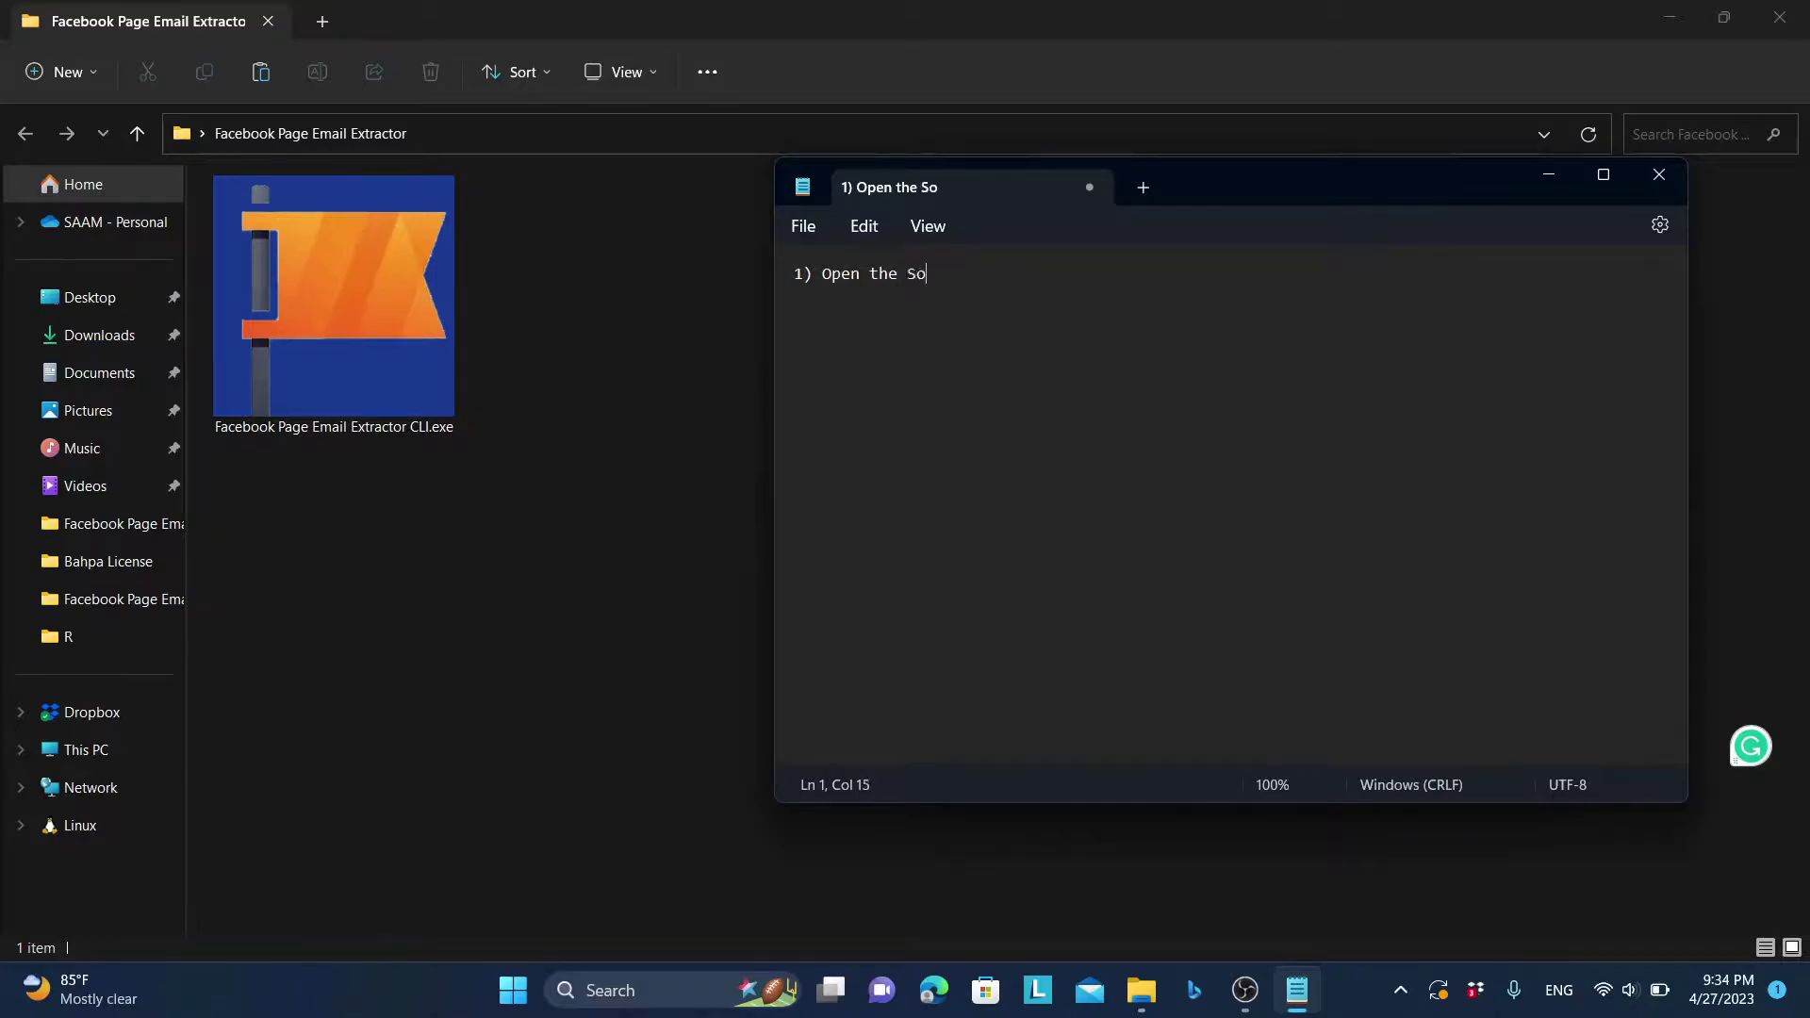
Launch the extractor .exe, shrink its console window, and choose option 1 to start
click(596, 393)
click(351, 295)
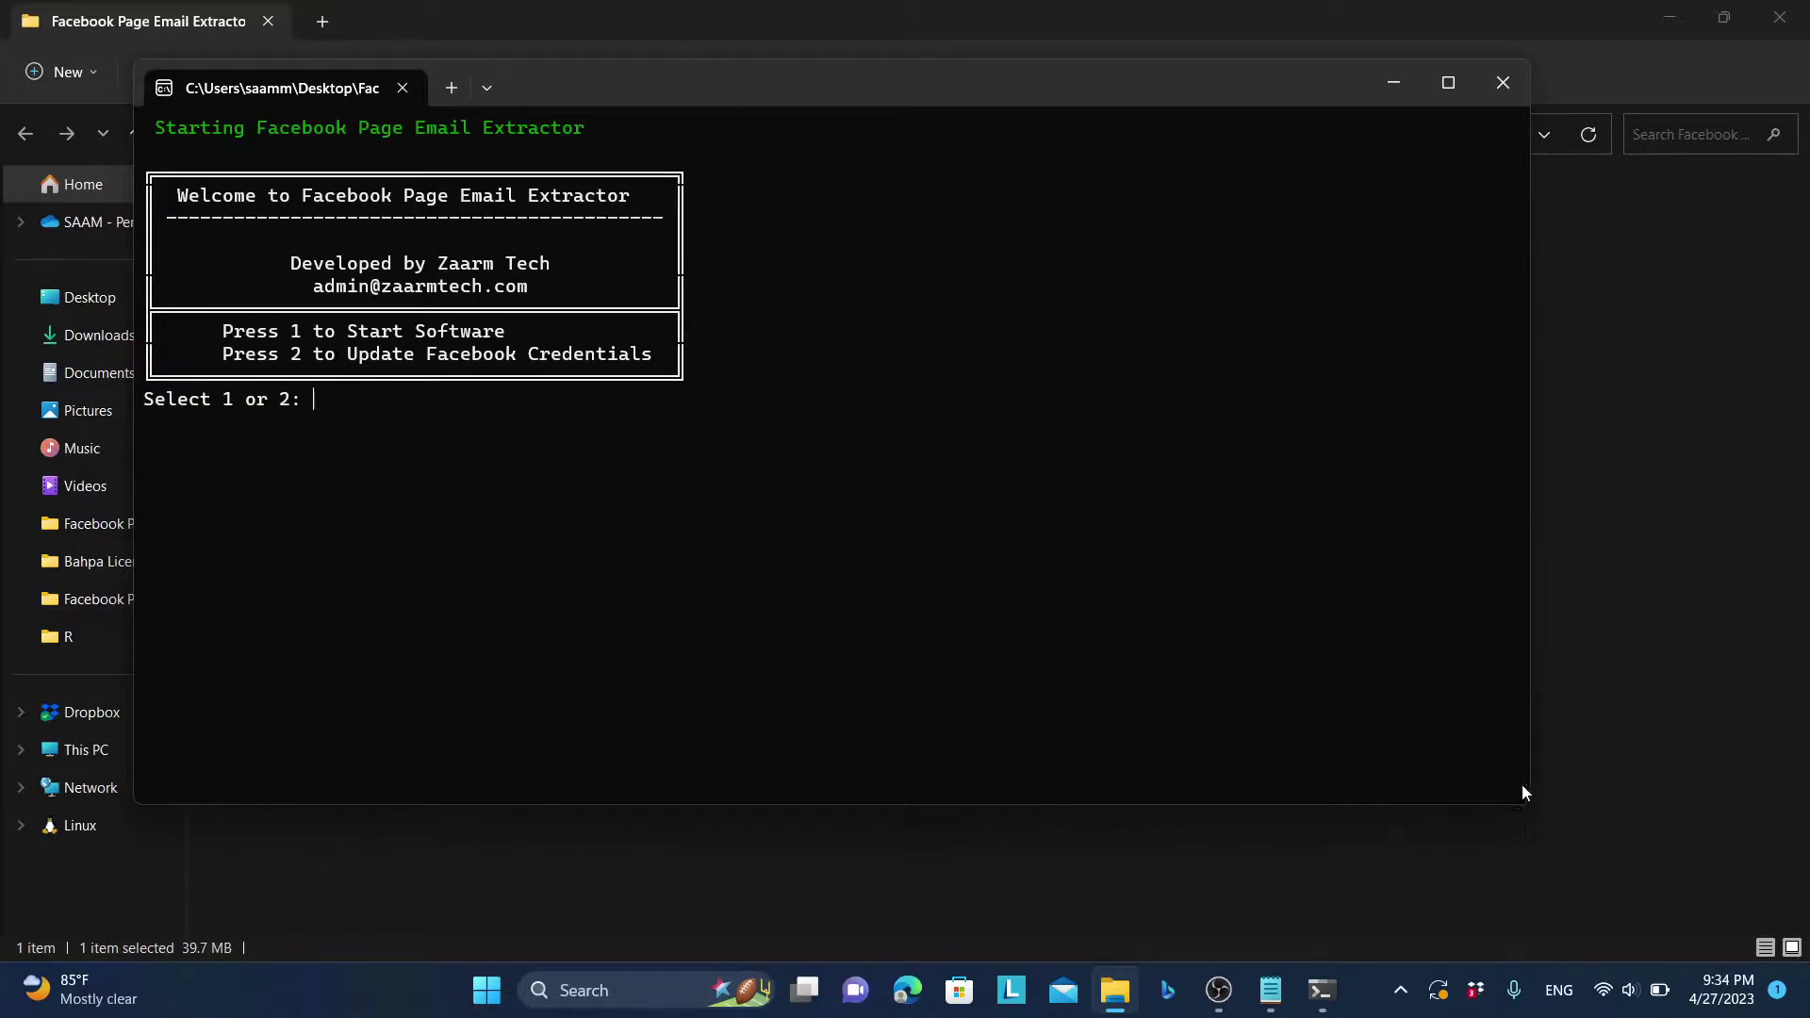
mouse_move(1521, 803)
mouse_down()
mouse_move(754, 532)
mouse_move(741, 496)
mouse_up()
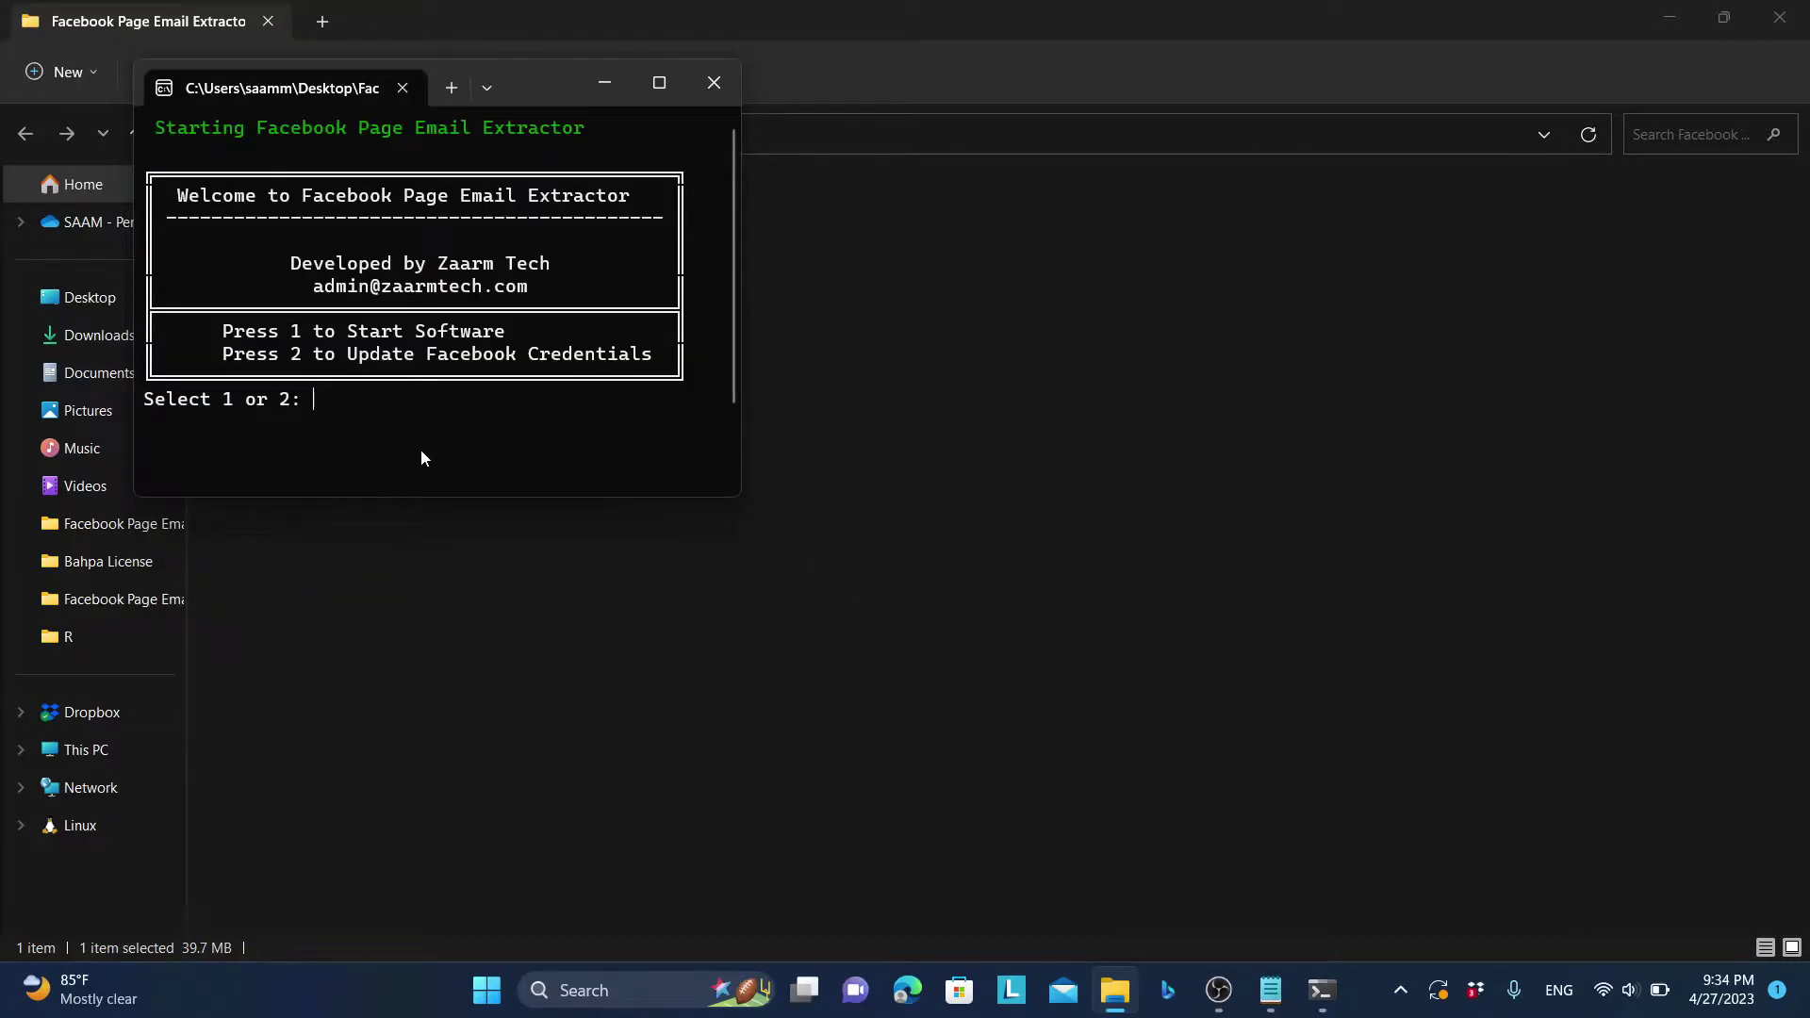
text(1)
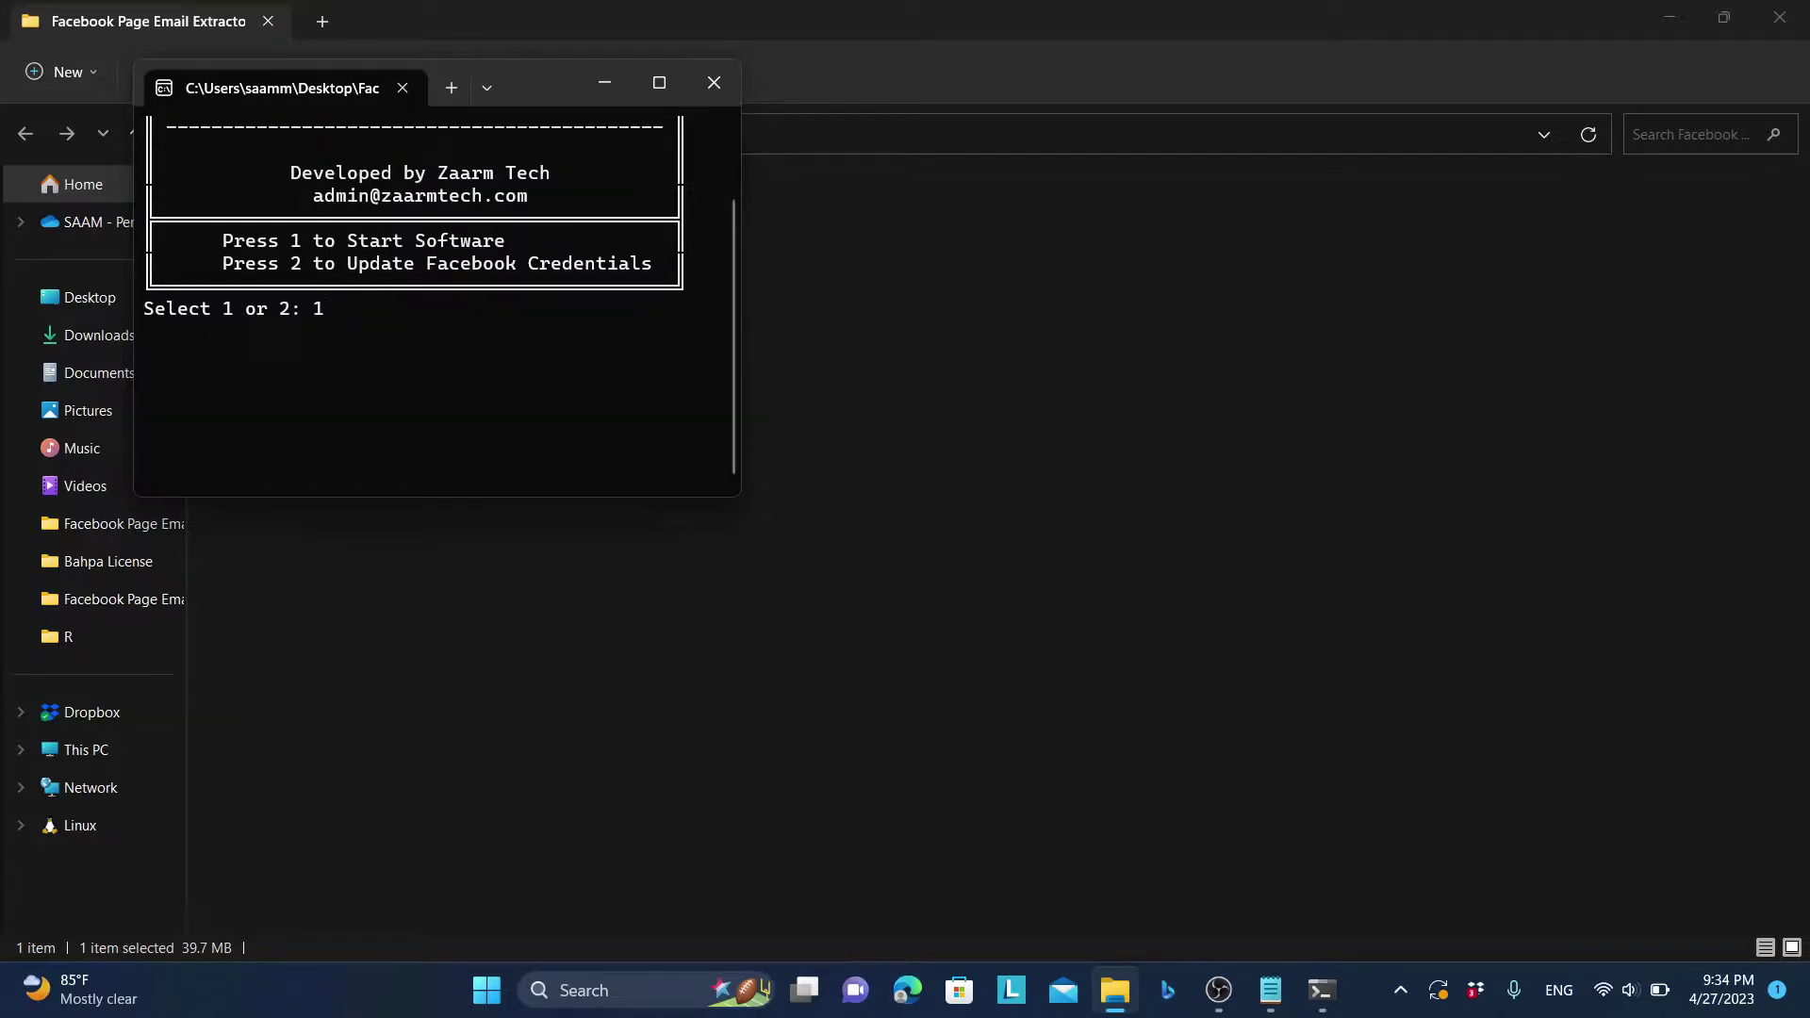
key(Return)
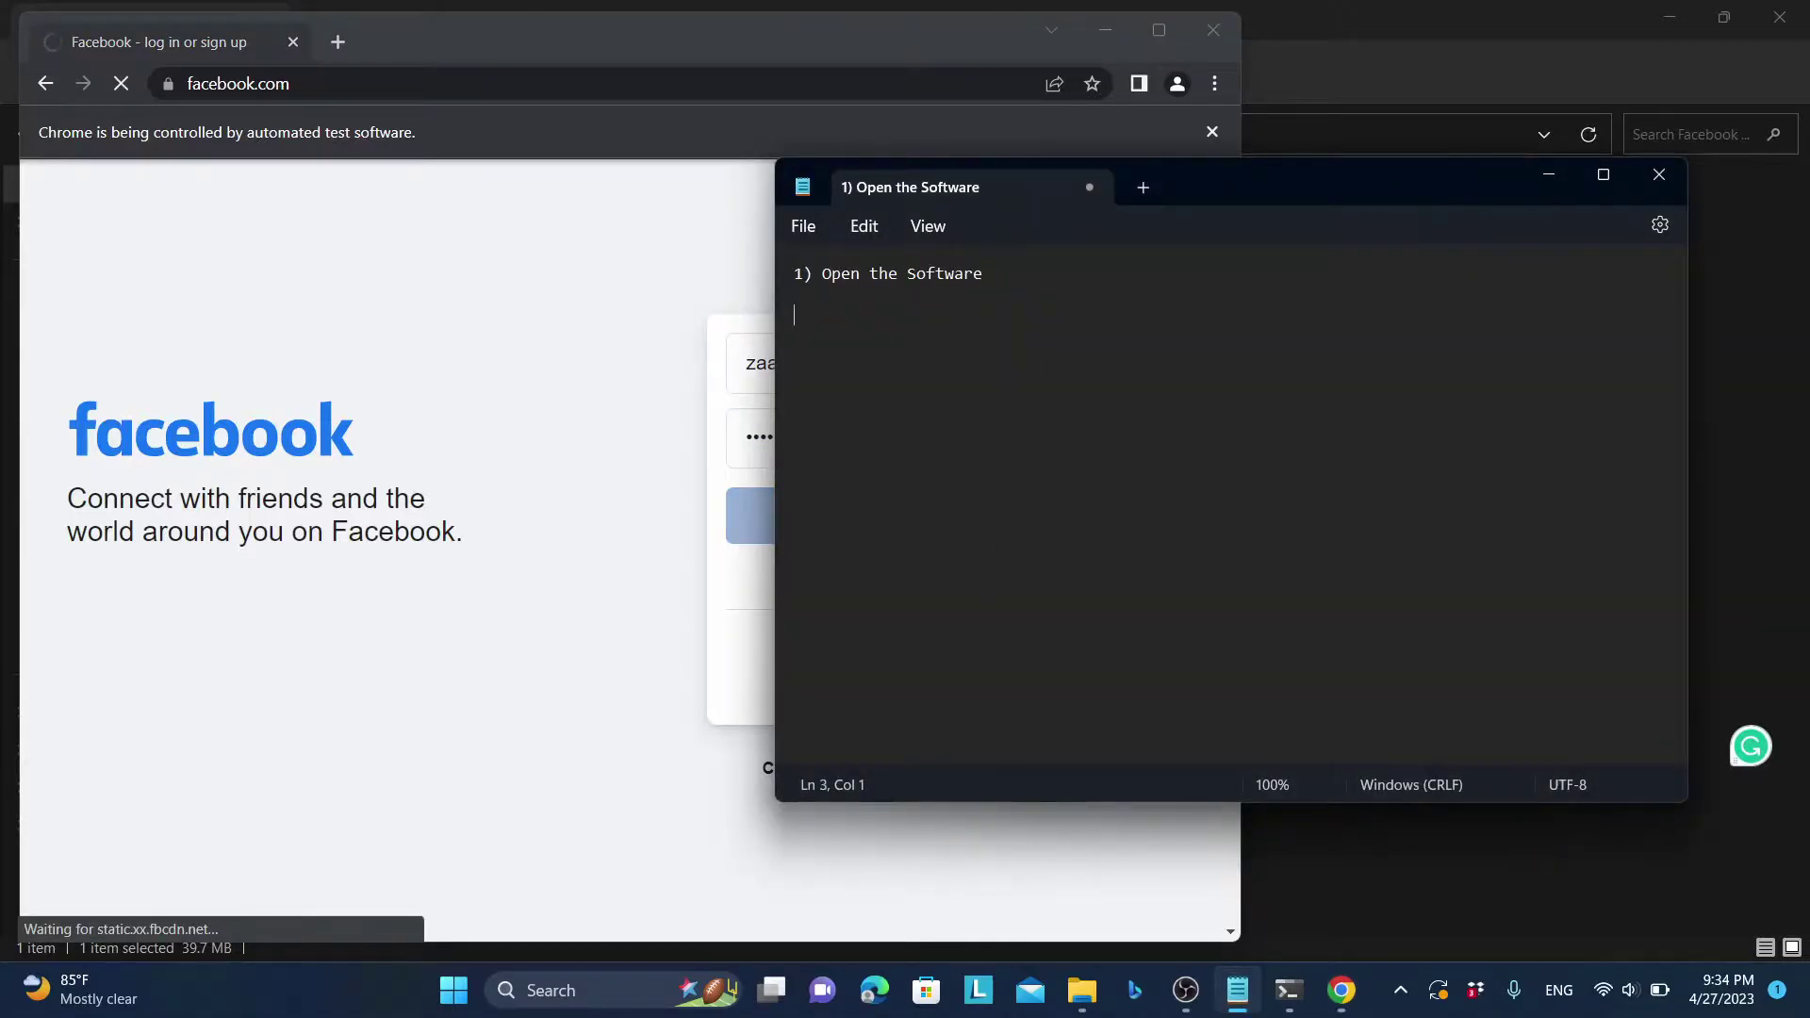
Write Notepad step 2: press 1 to start or 2 to update credentials, then log into Facebook
text(2) Sele)
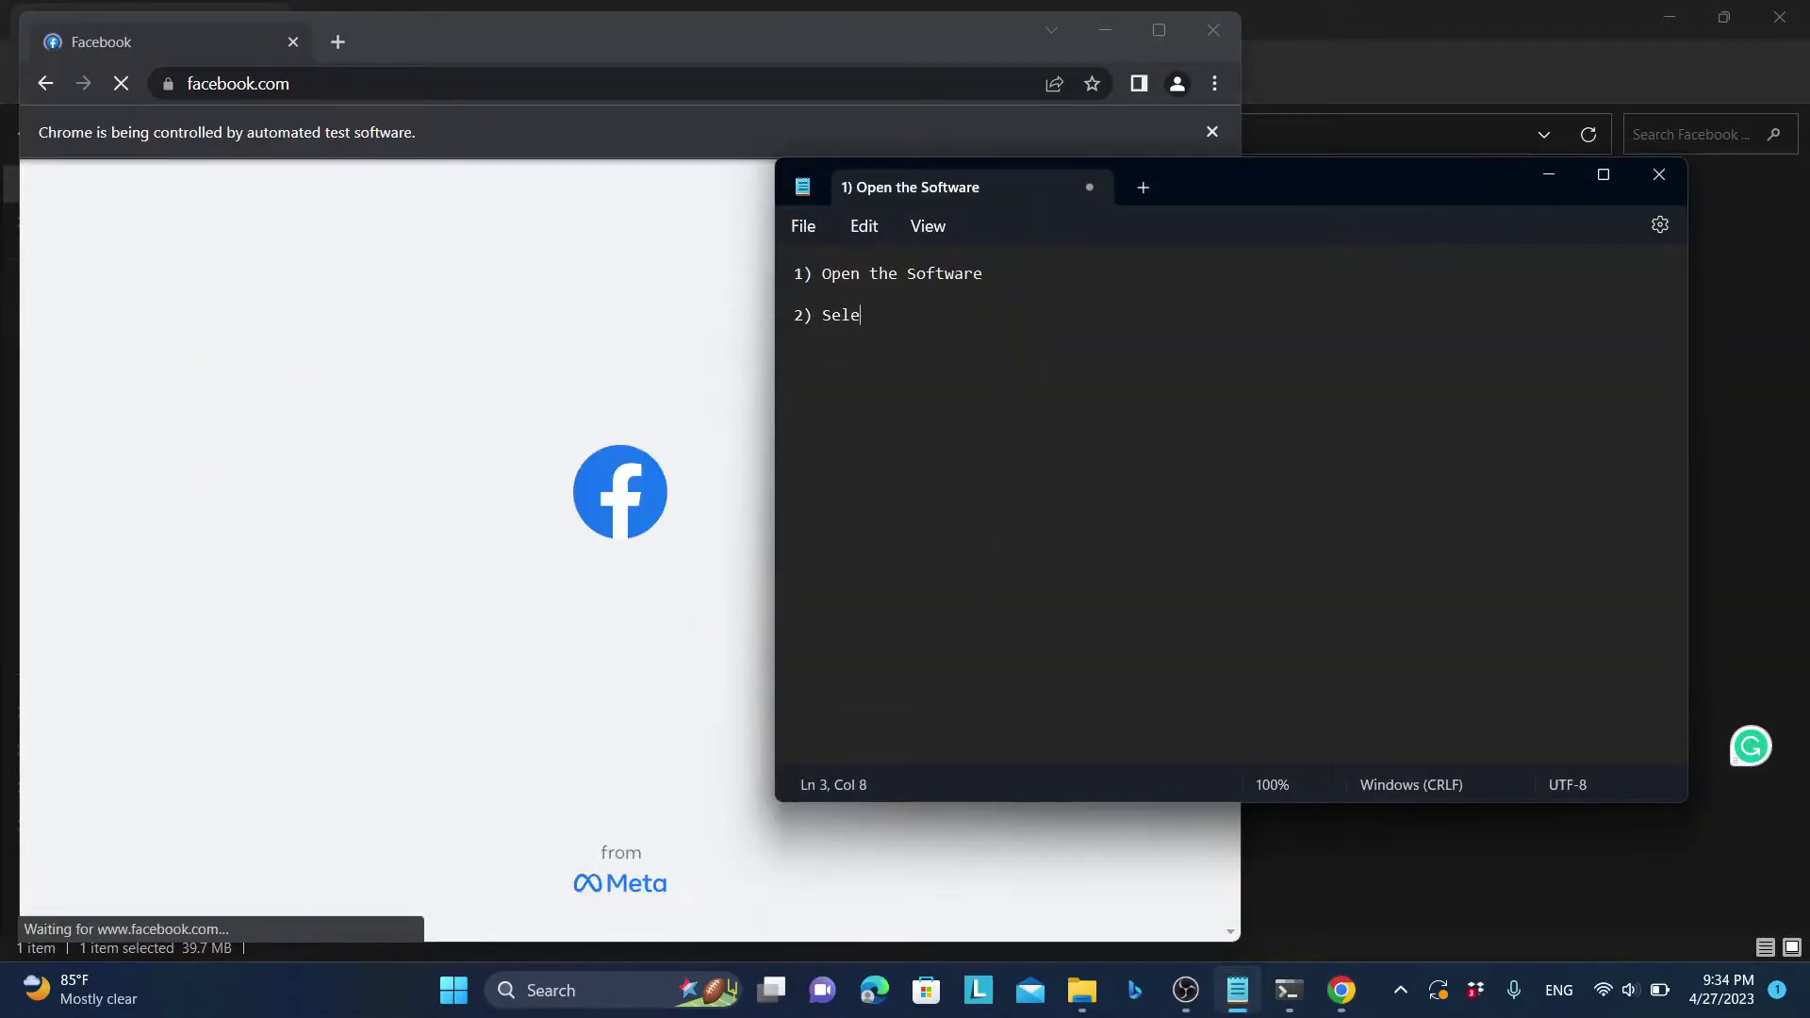
text(ct the software)
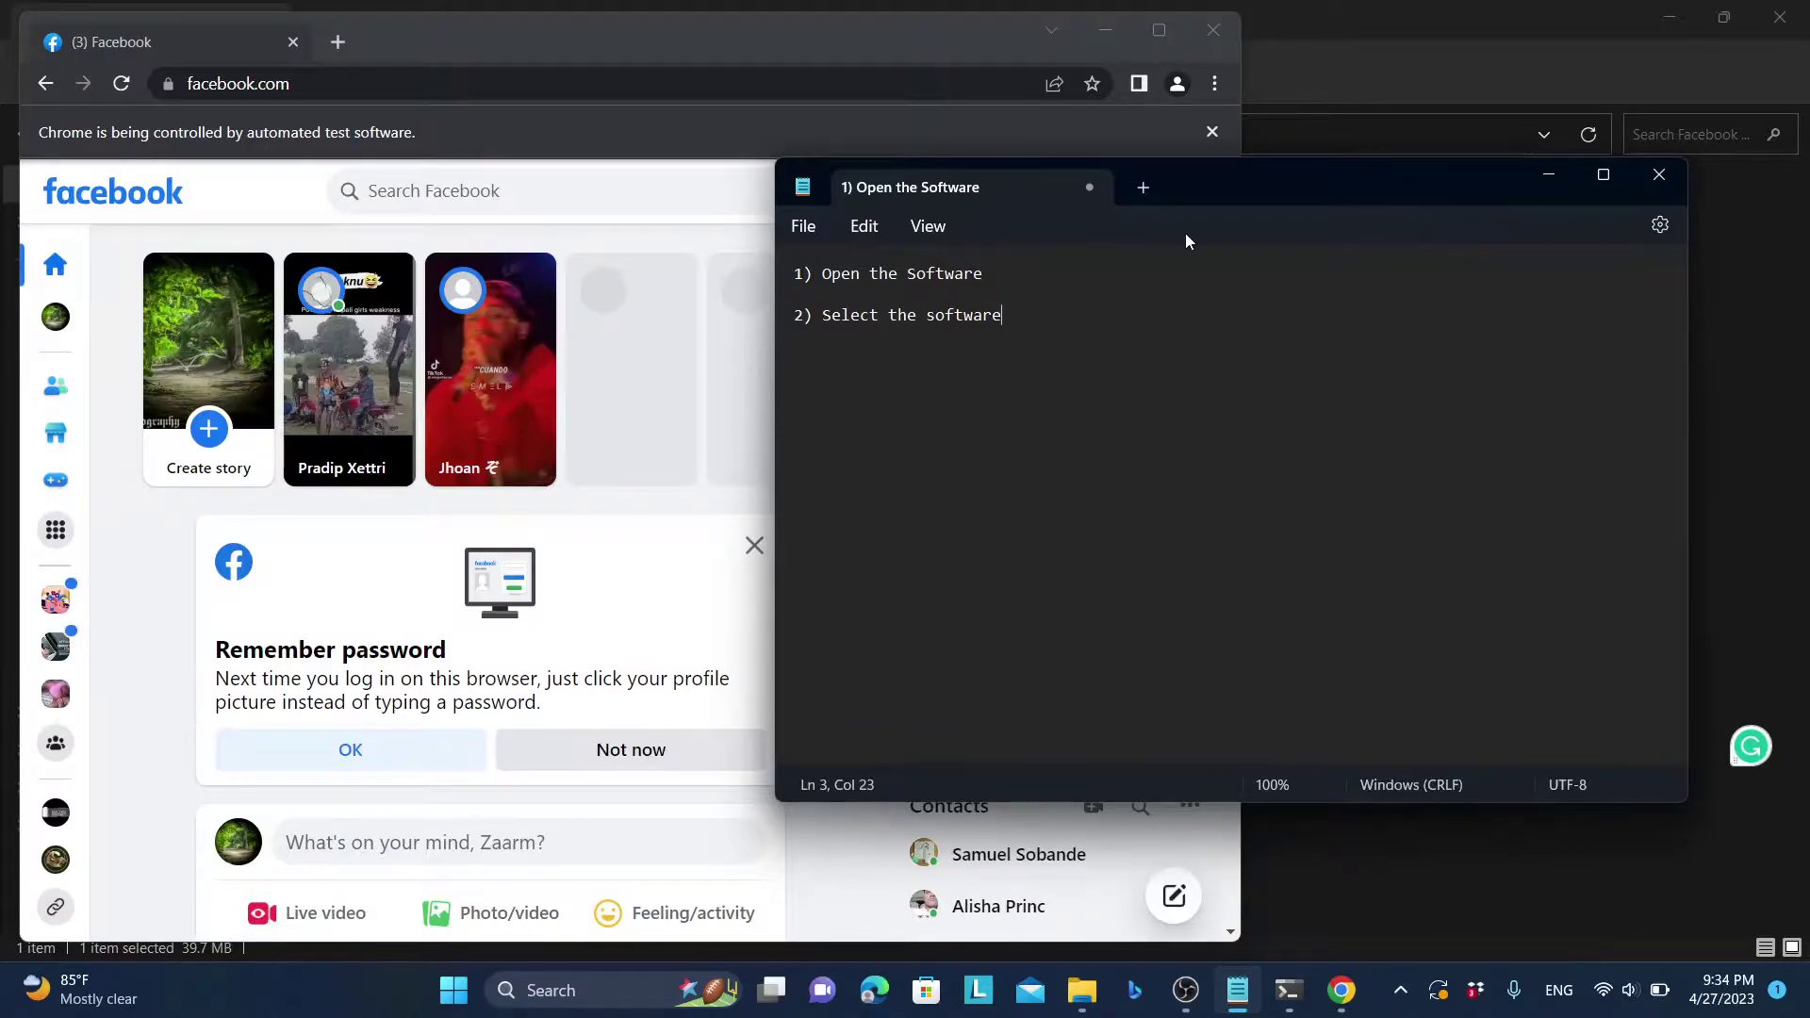
key(BackSpace)
key(BackSpace)
key(BackSpace)
key(BackSpace)
key(BackSpace)
key(BackSpace)
text(Once Software start)
text(s, Press 1 and enter to start the software or click 2 to upda)
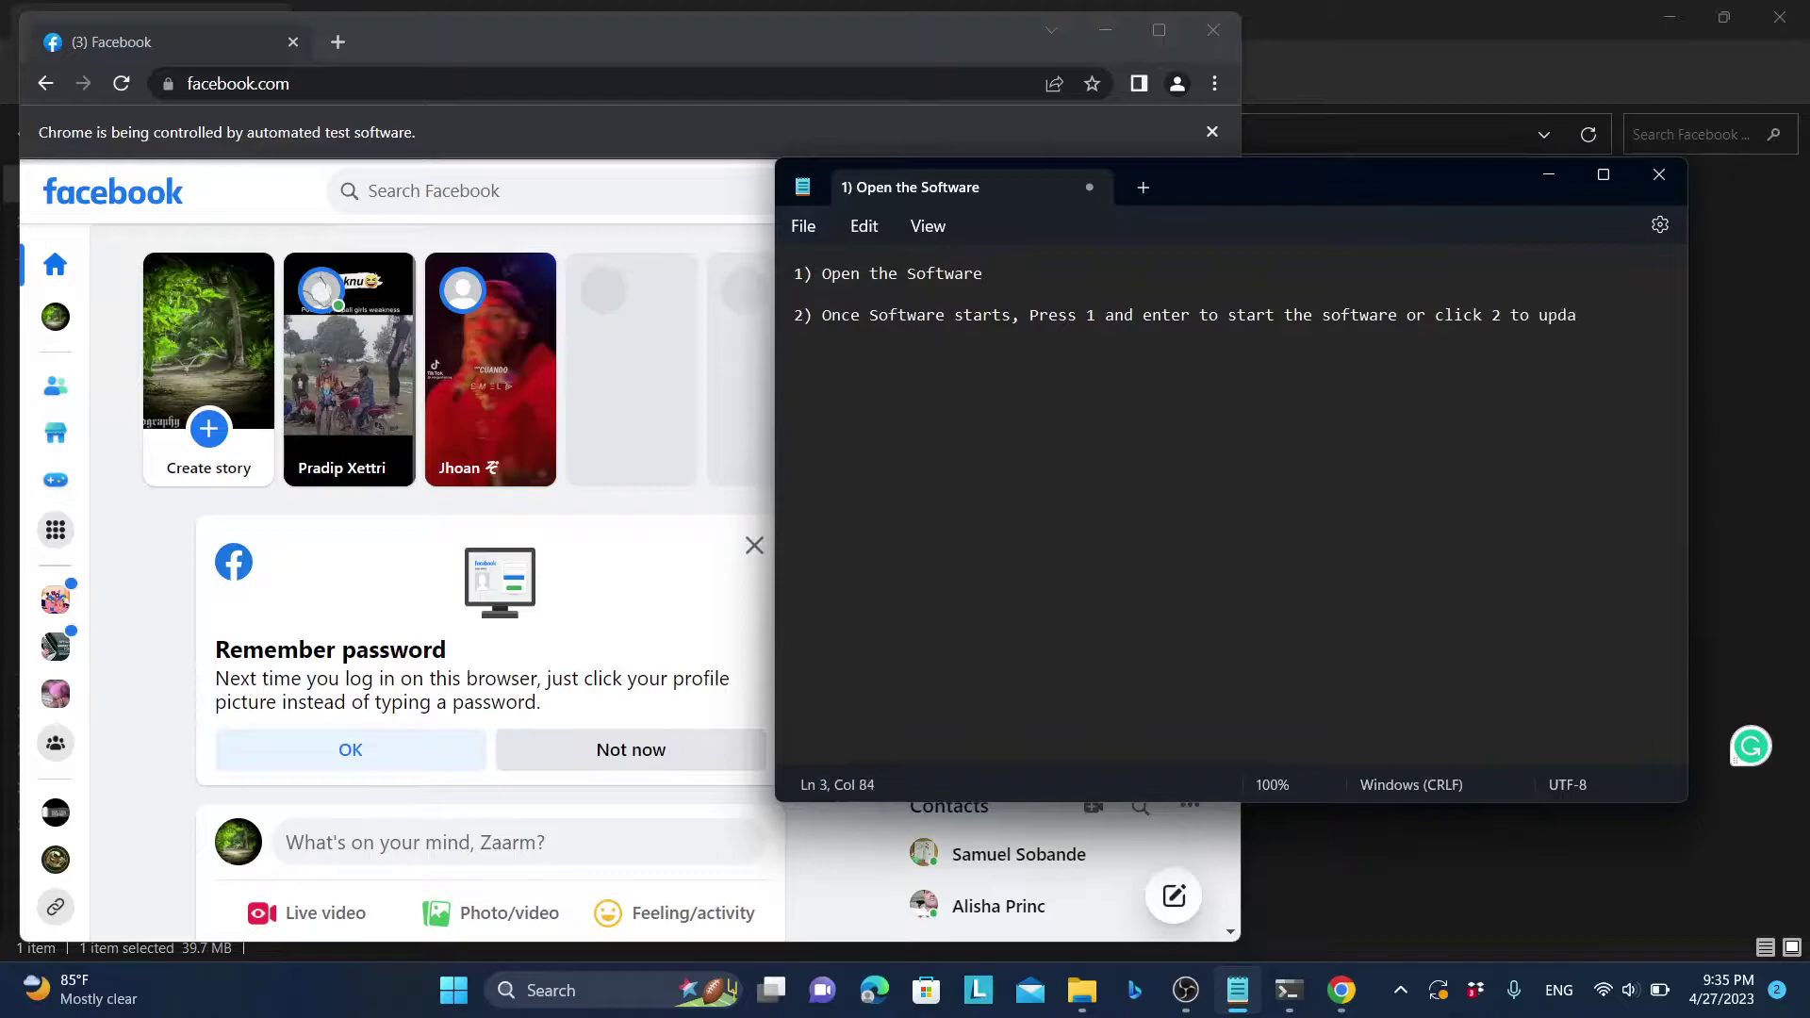
text(te the Auto saved Credentials(Saving C)
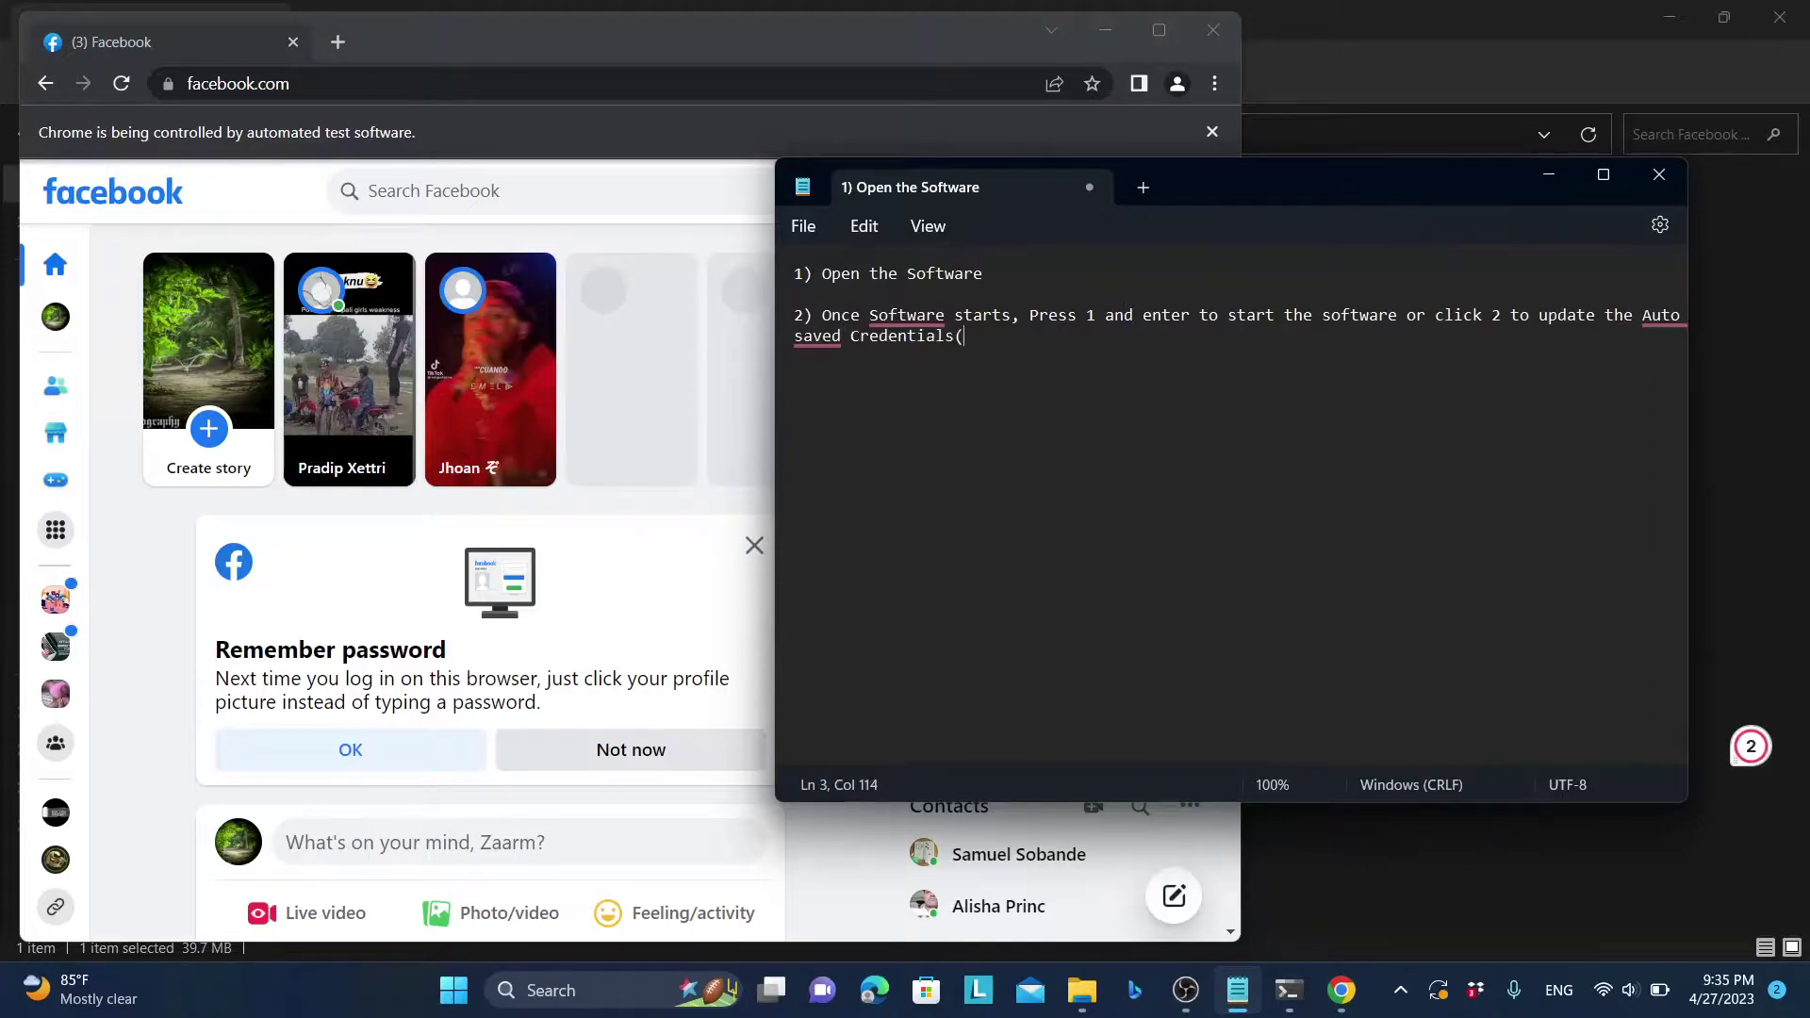
text(redentials is optional, You may just write it)
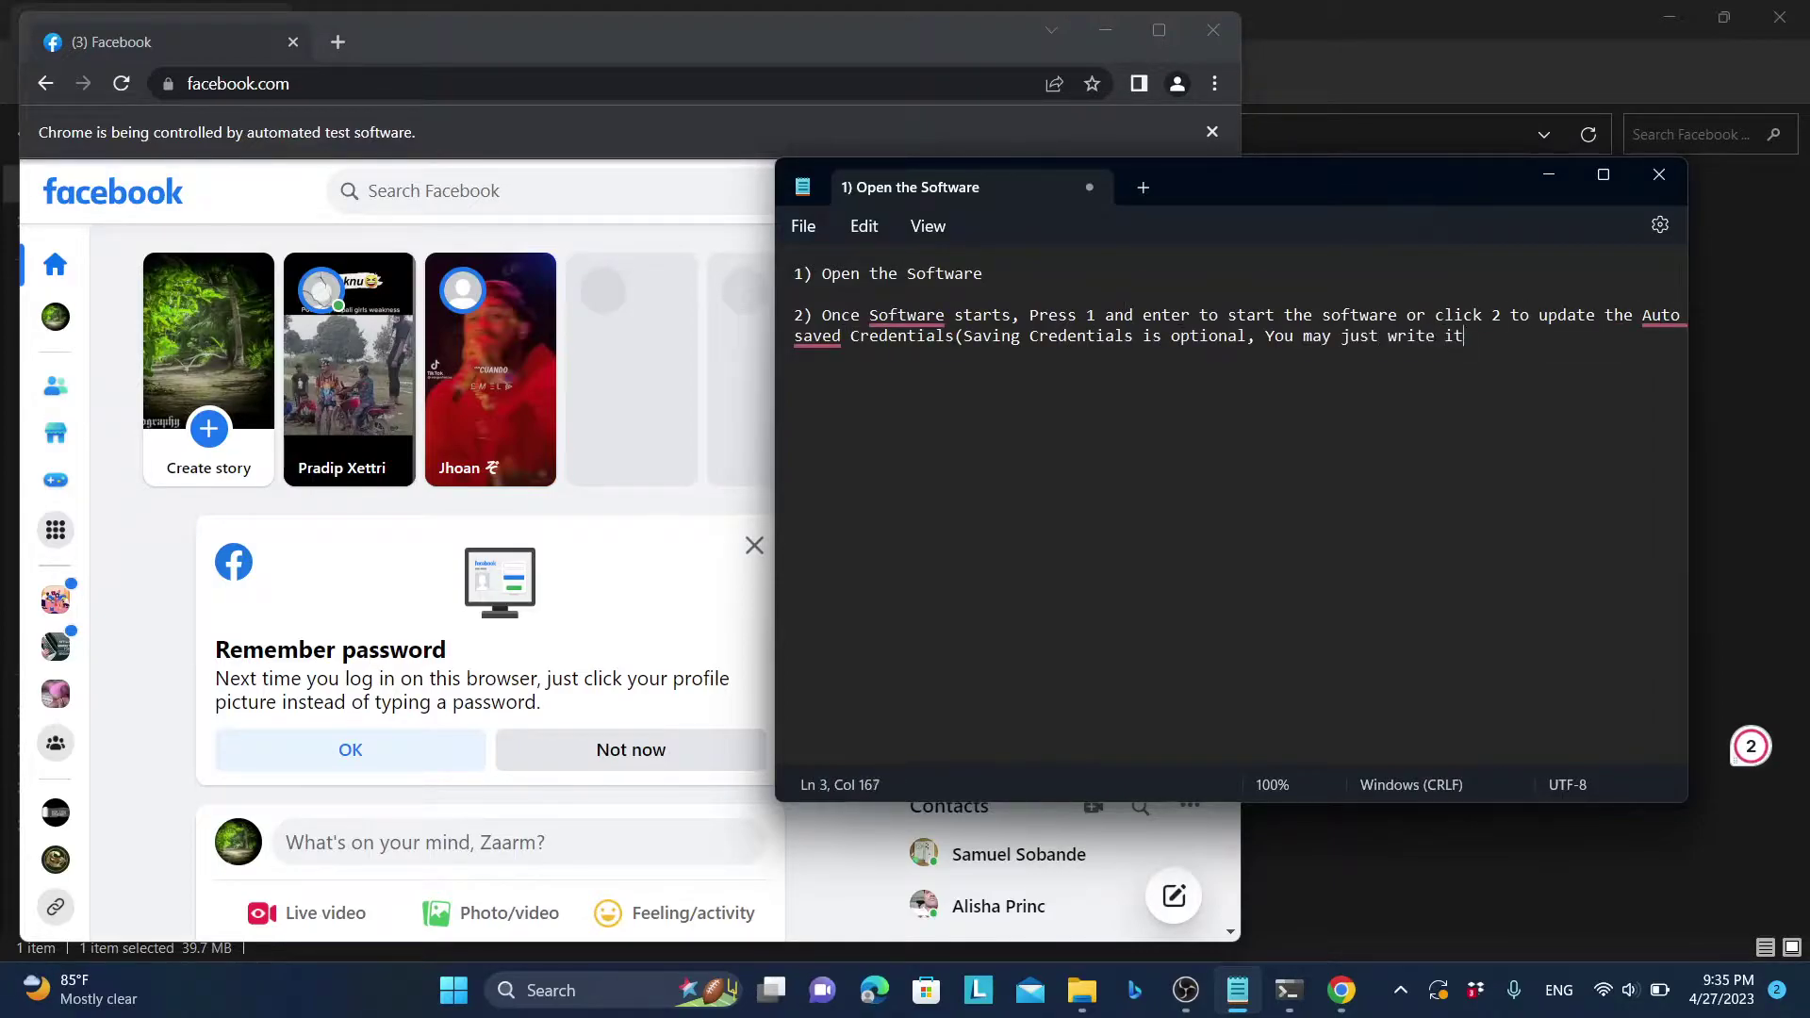
key(BackSpace)
key(BackSpace)
key(BackSpace)
text(st login to faceb)
text(ook on opened chrome window))
key(Return)
key(Return)
Narrow the browser and resize the extractor window on the right side of the screen
click(1547, 173)
click(1289, 989)
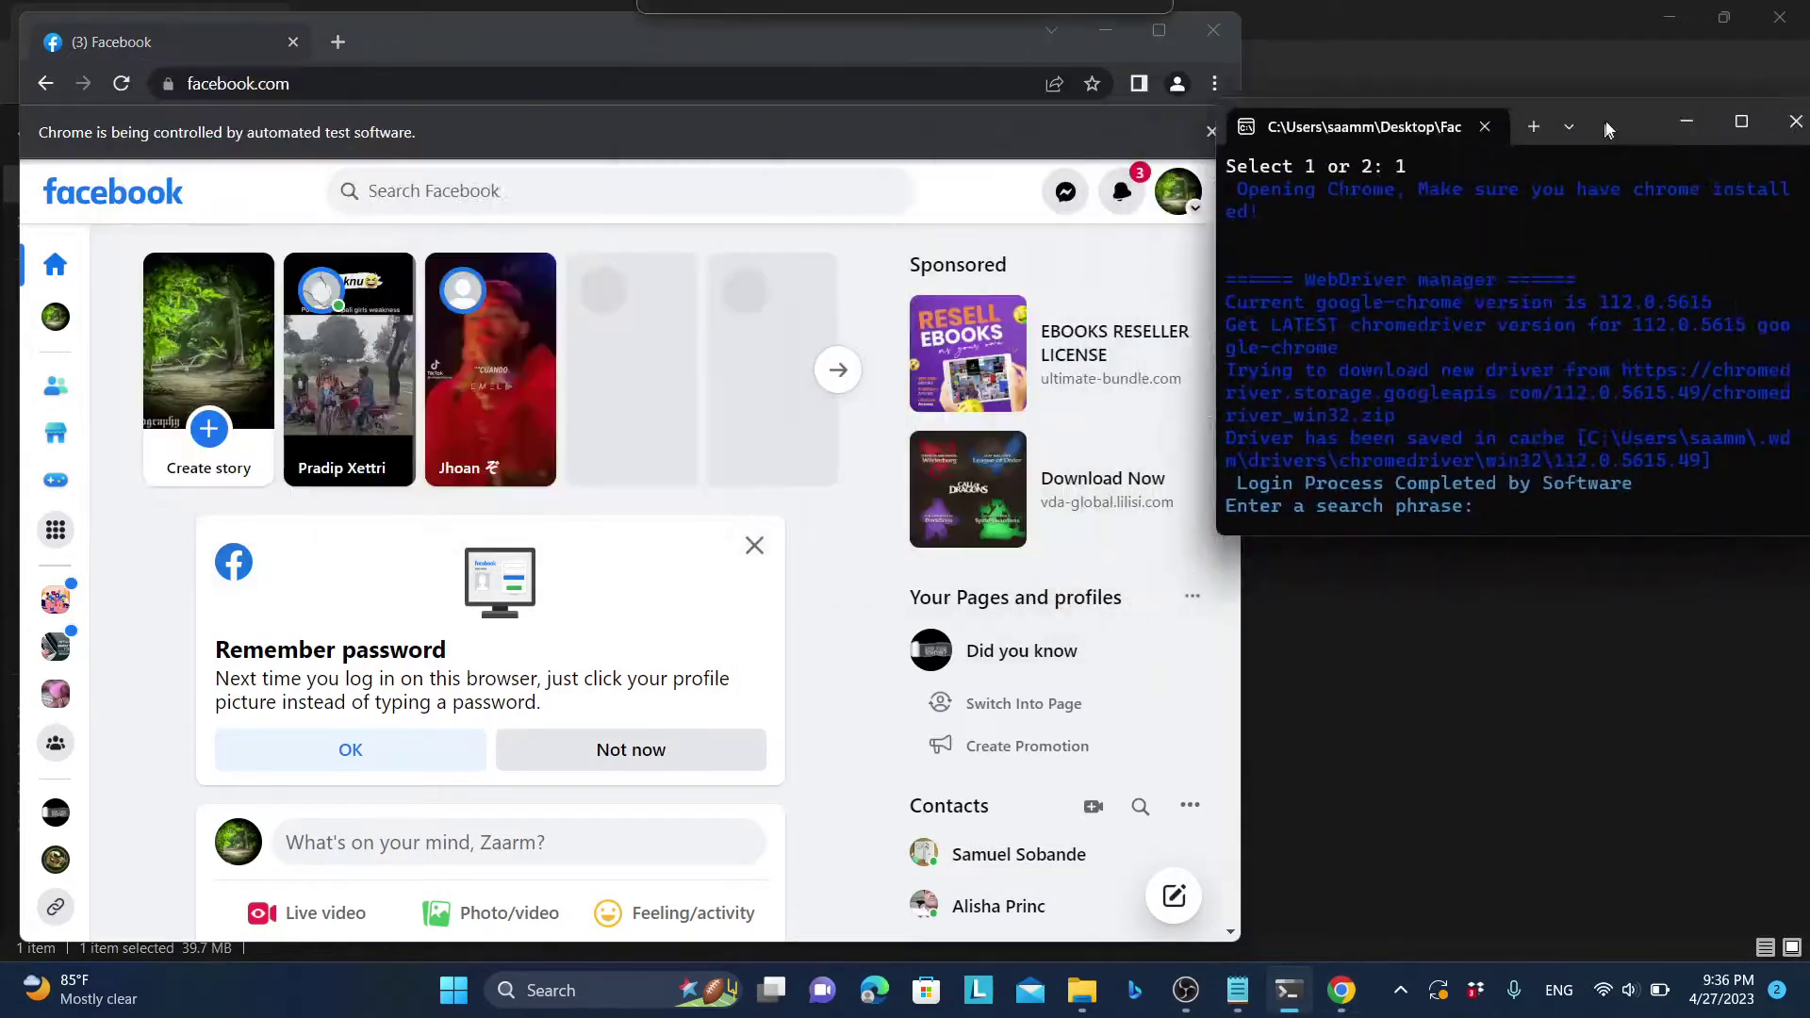
drag(1242, 113, 1134, 113)
drag(1366, 160, 1298, 38)
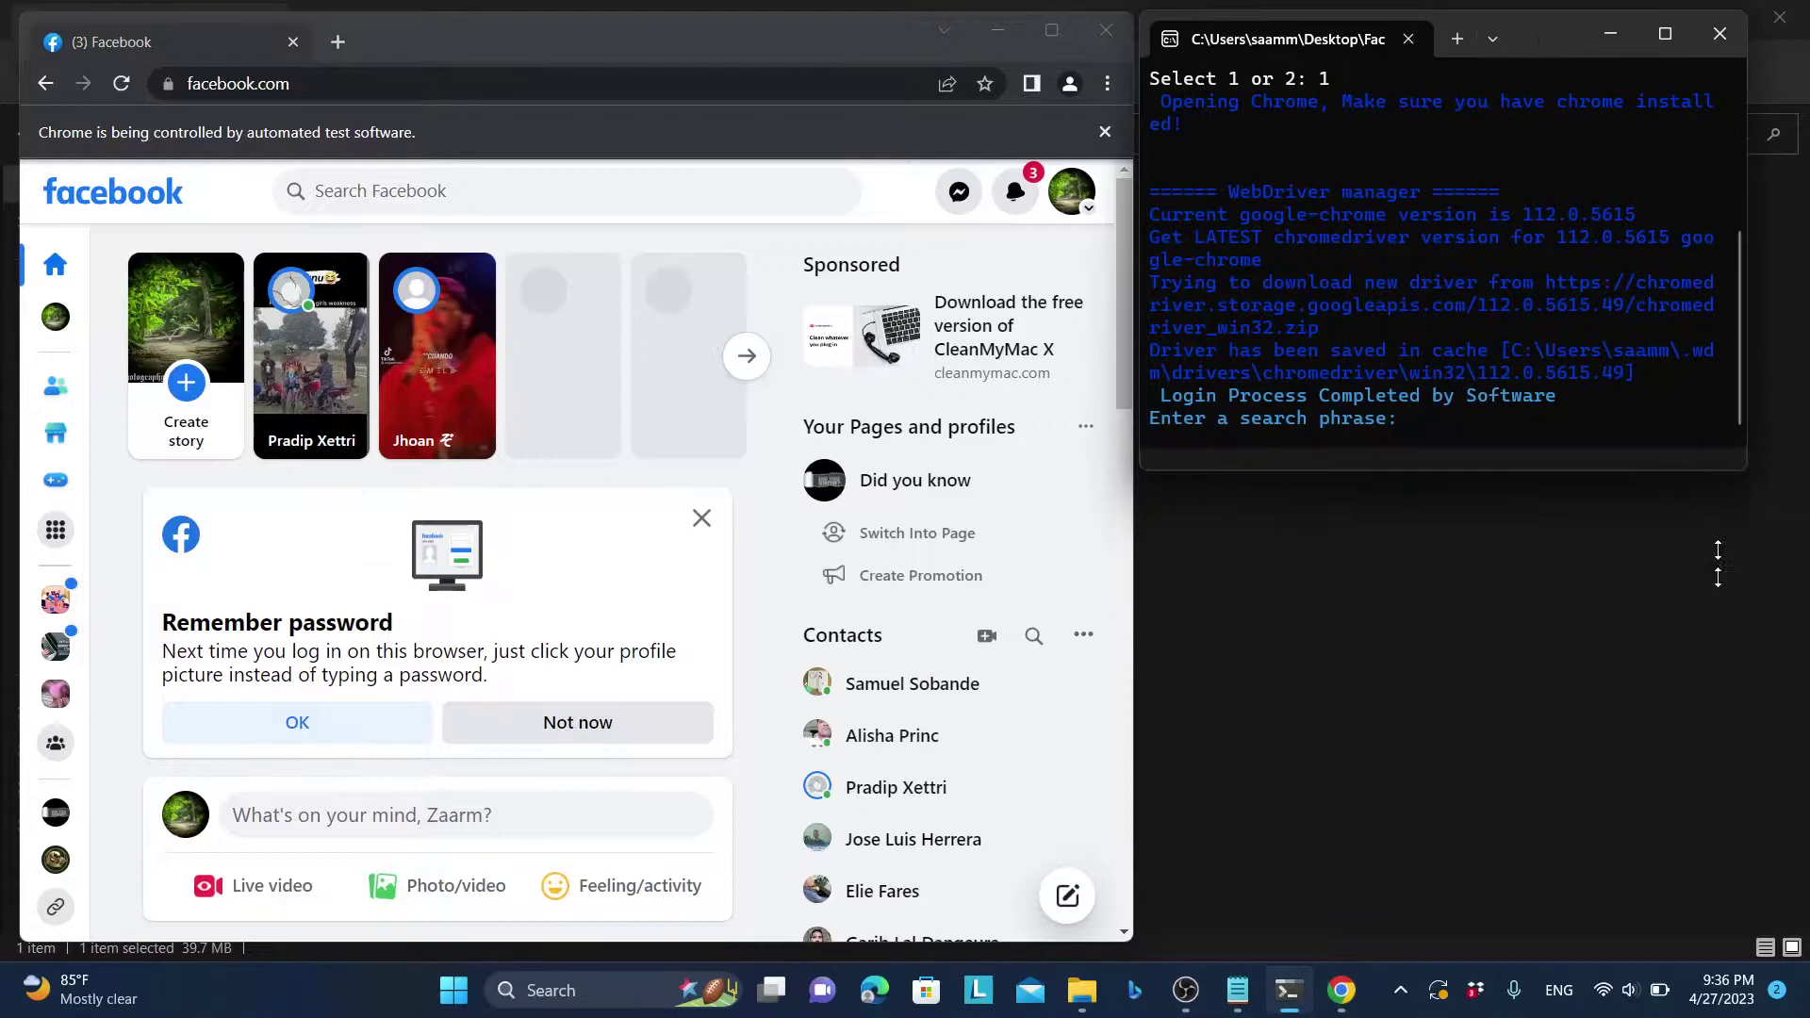
drag(1719, 446, 1719, 928)
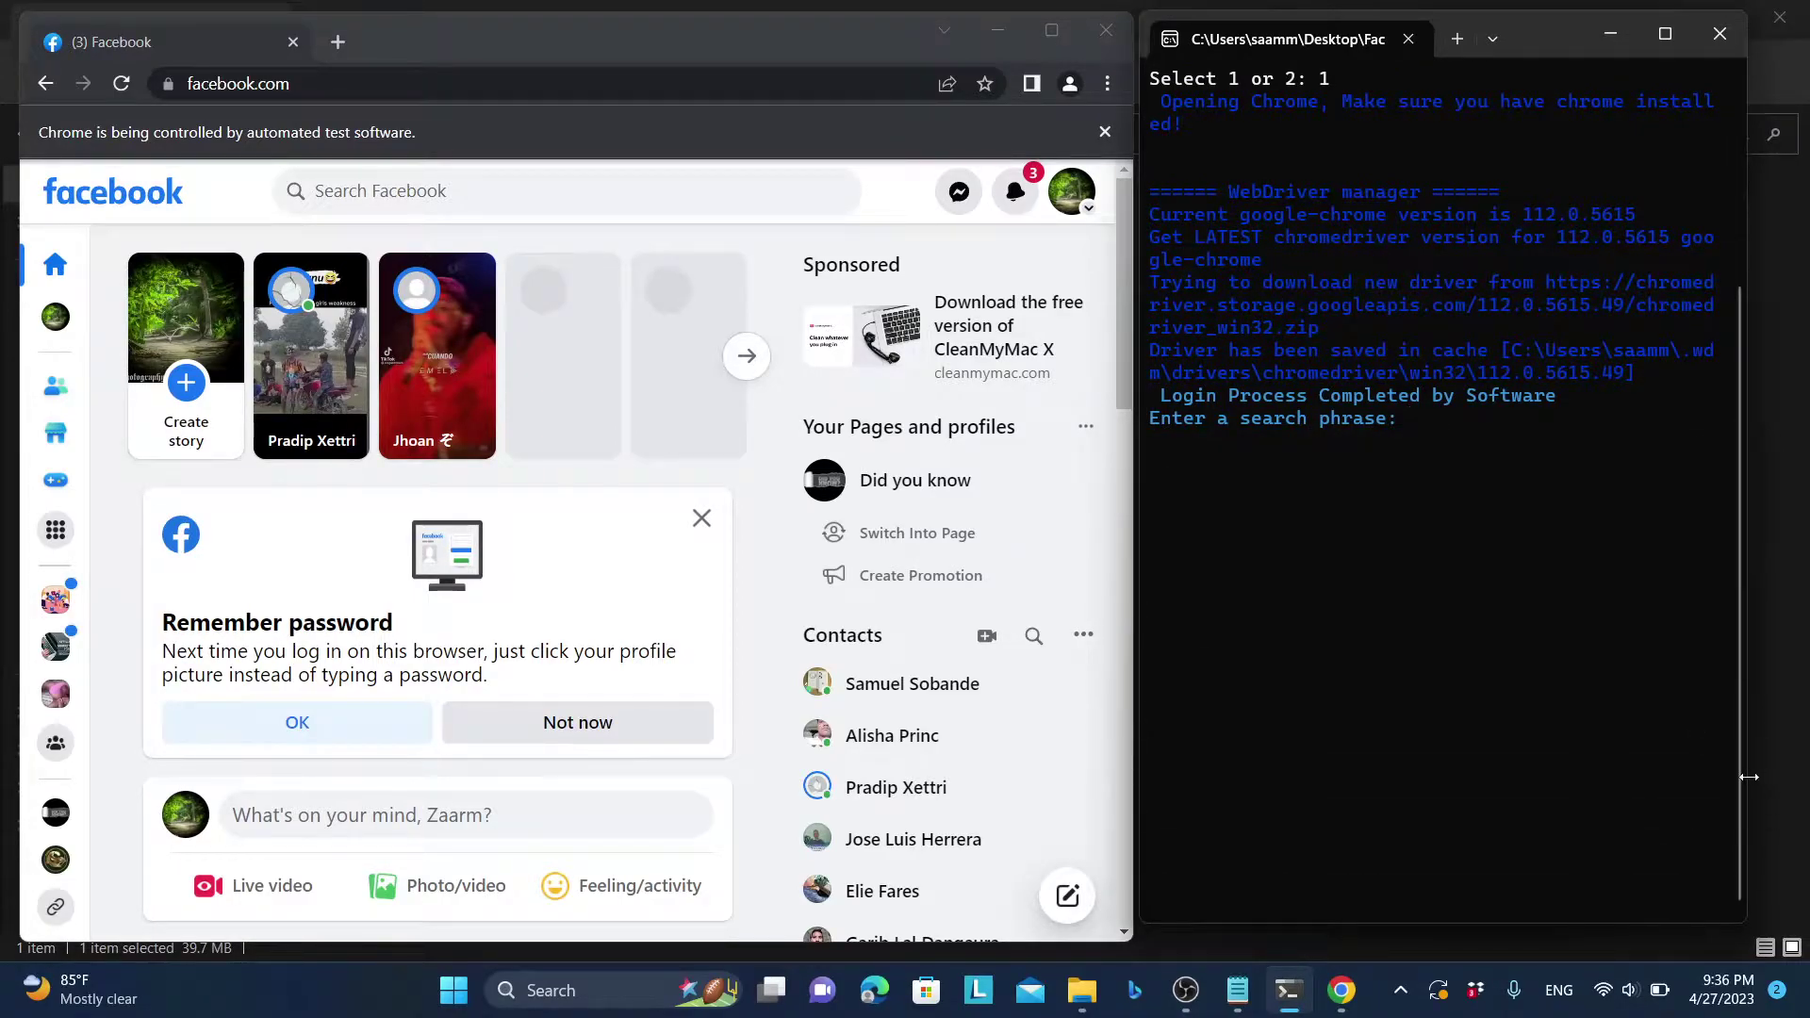
drag(1749, 777, 1796, 782)
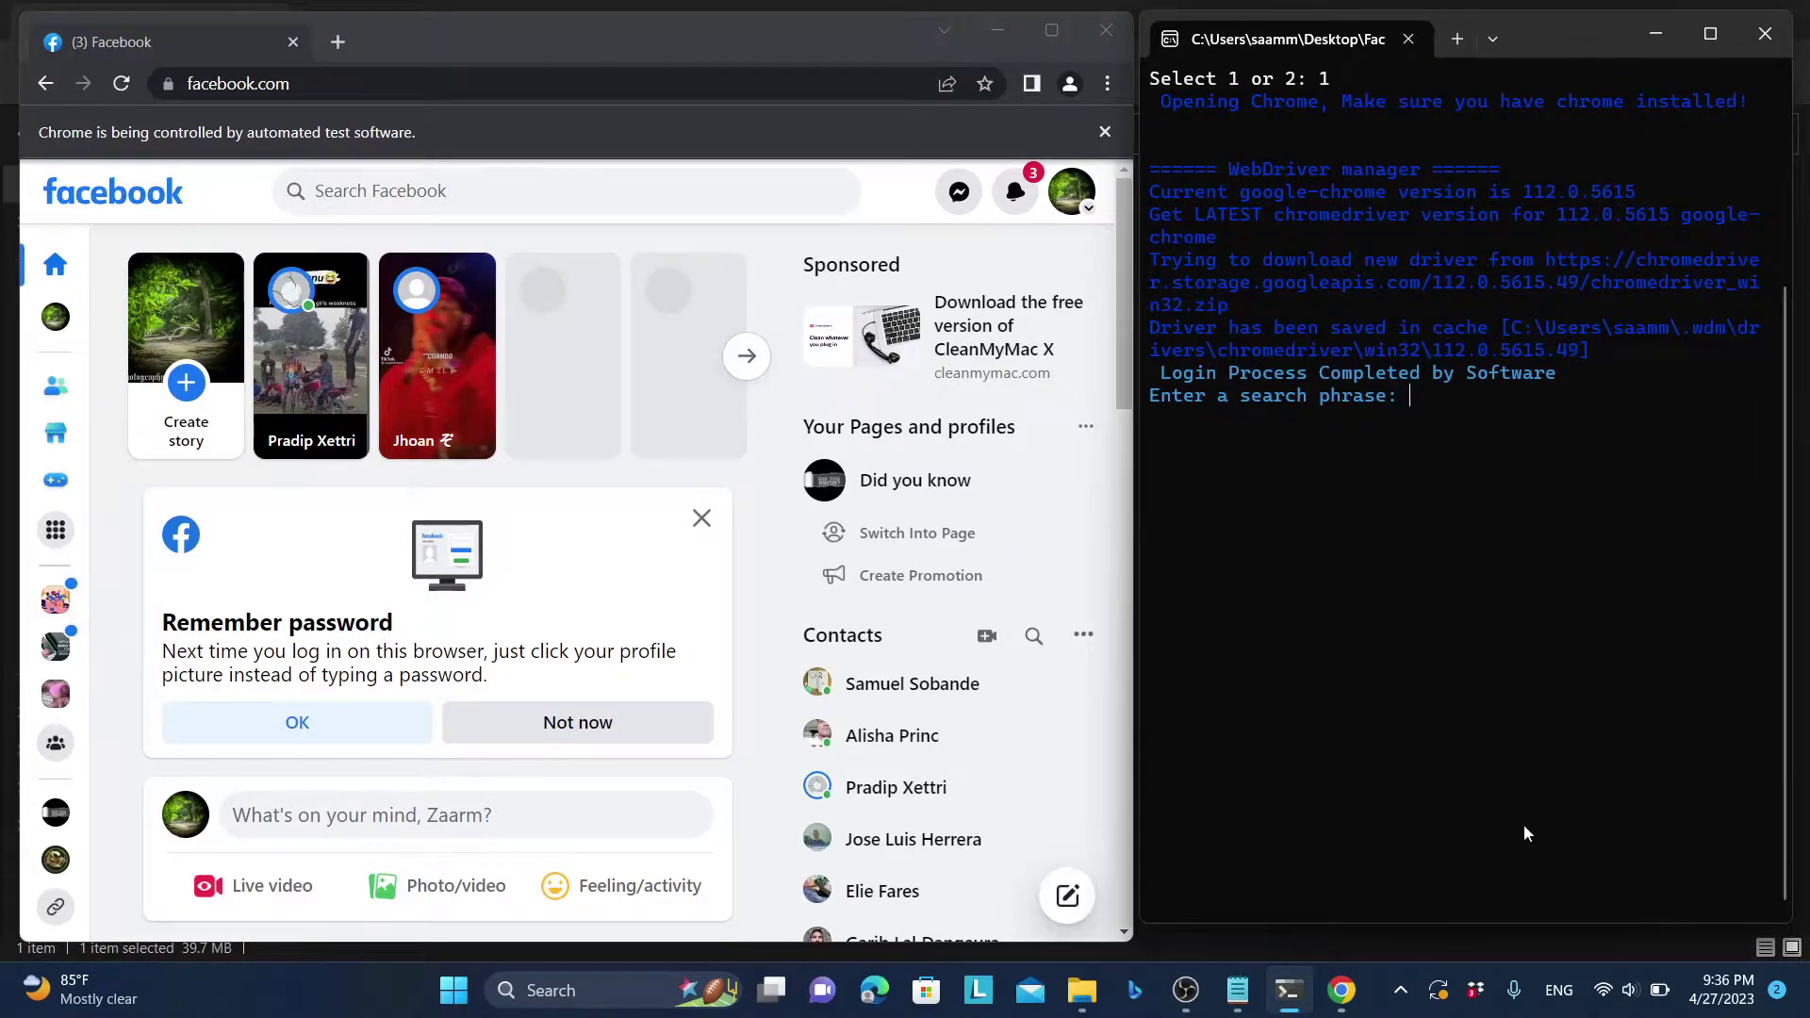
Add Notepad step 3: enter the search phrase for which to extract emails
click(1238, 990)
text(Enter the search phrase in whic)
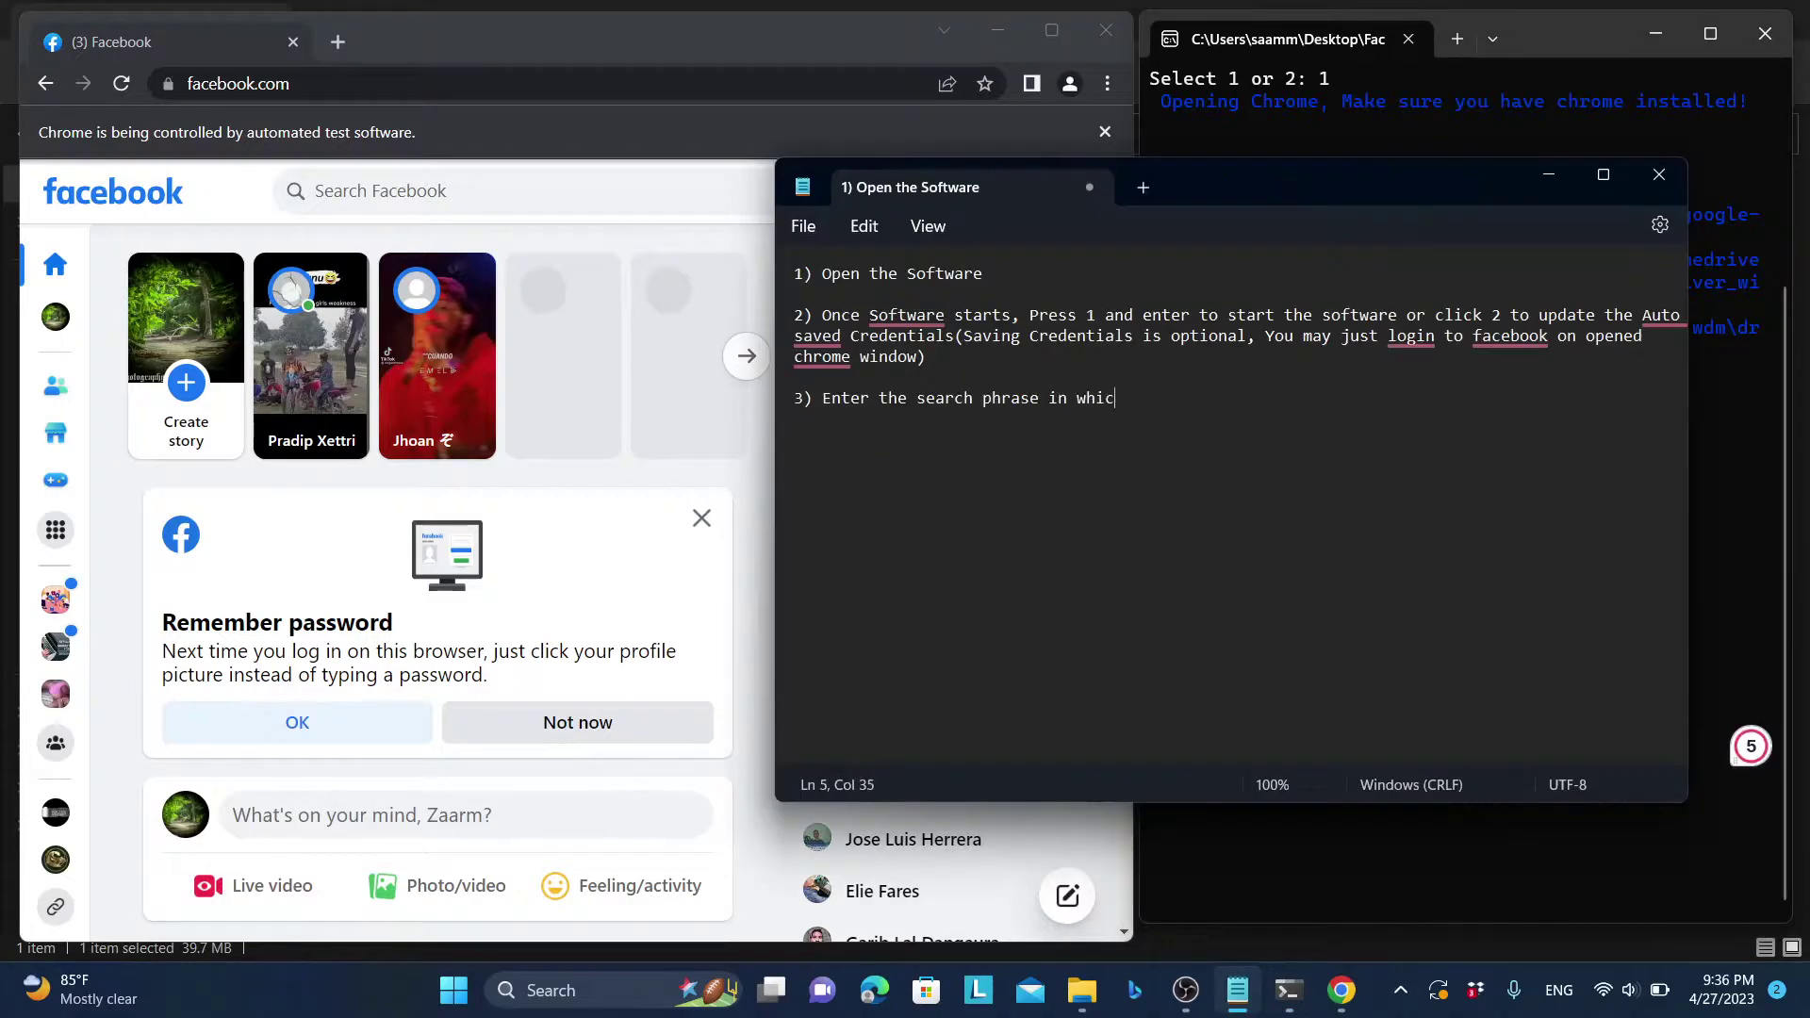
text(h you want to extract emails. (Pages related to this search phrase will)
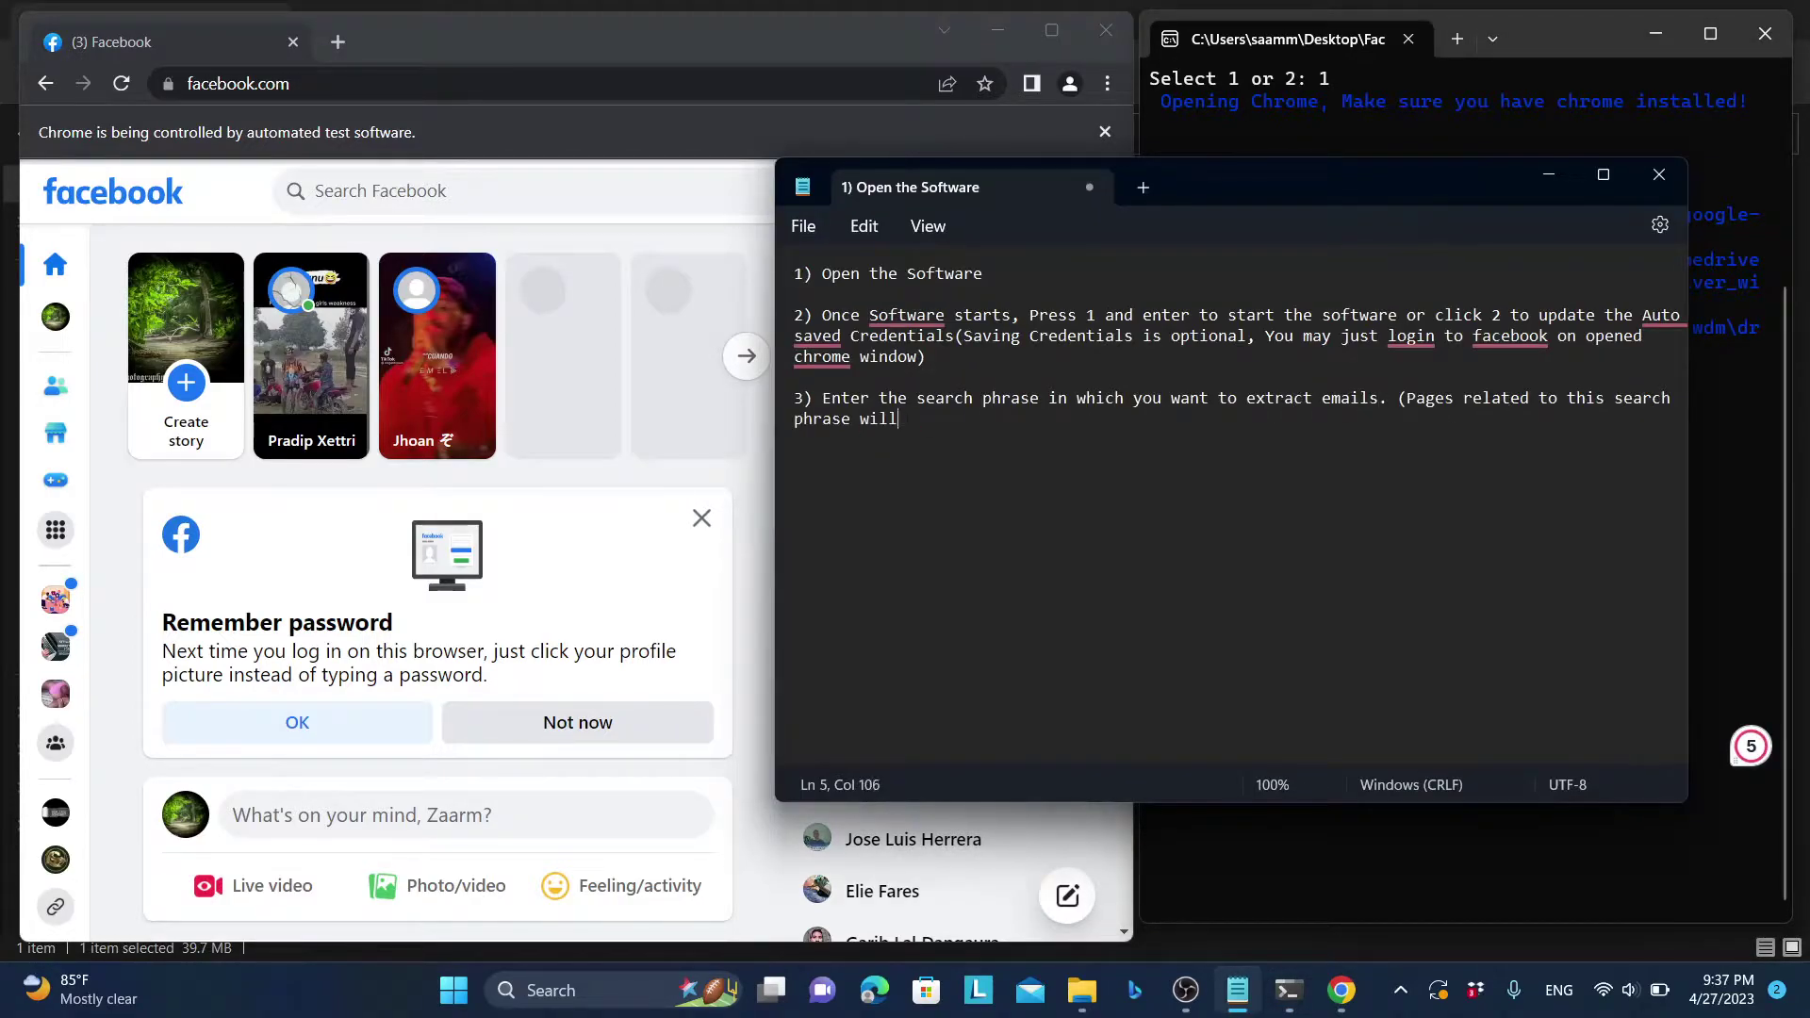
text( be used to collect emails))
click(1238, 989)
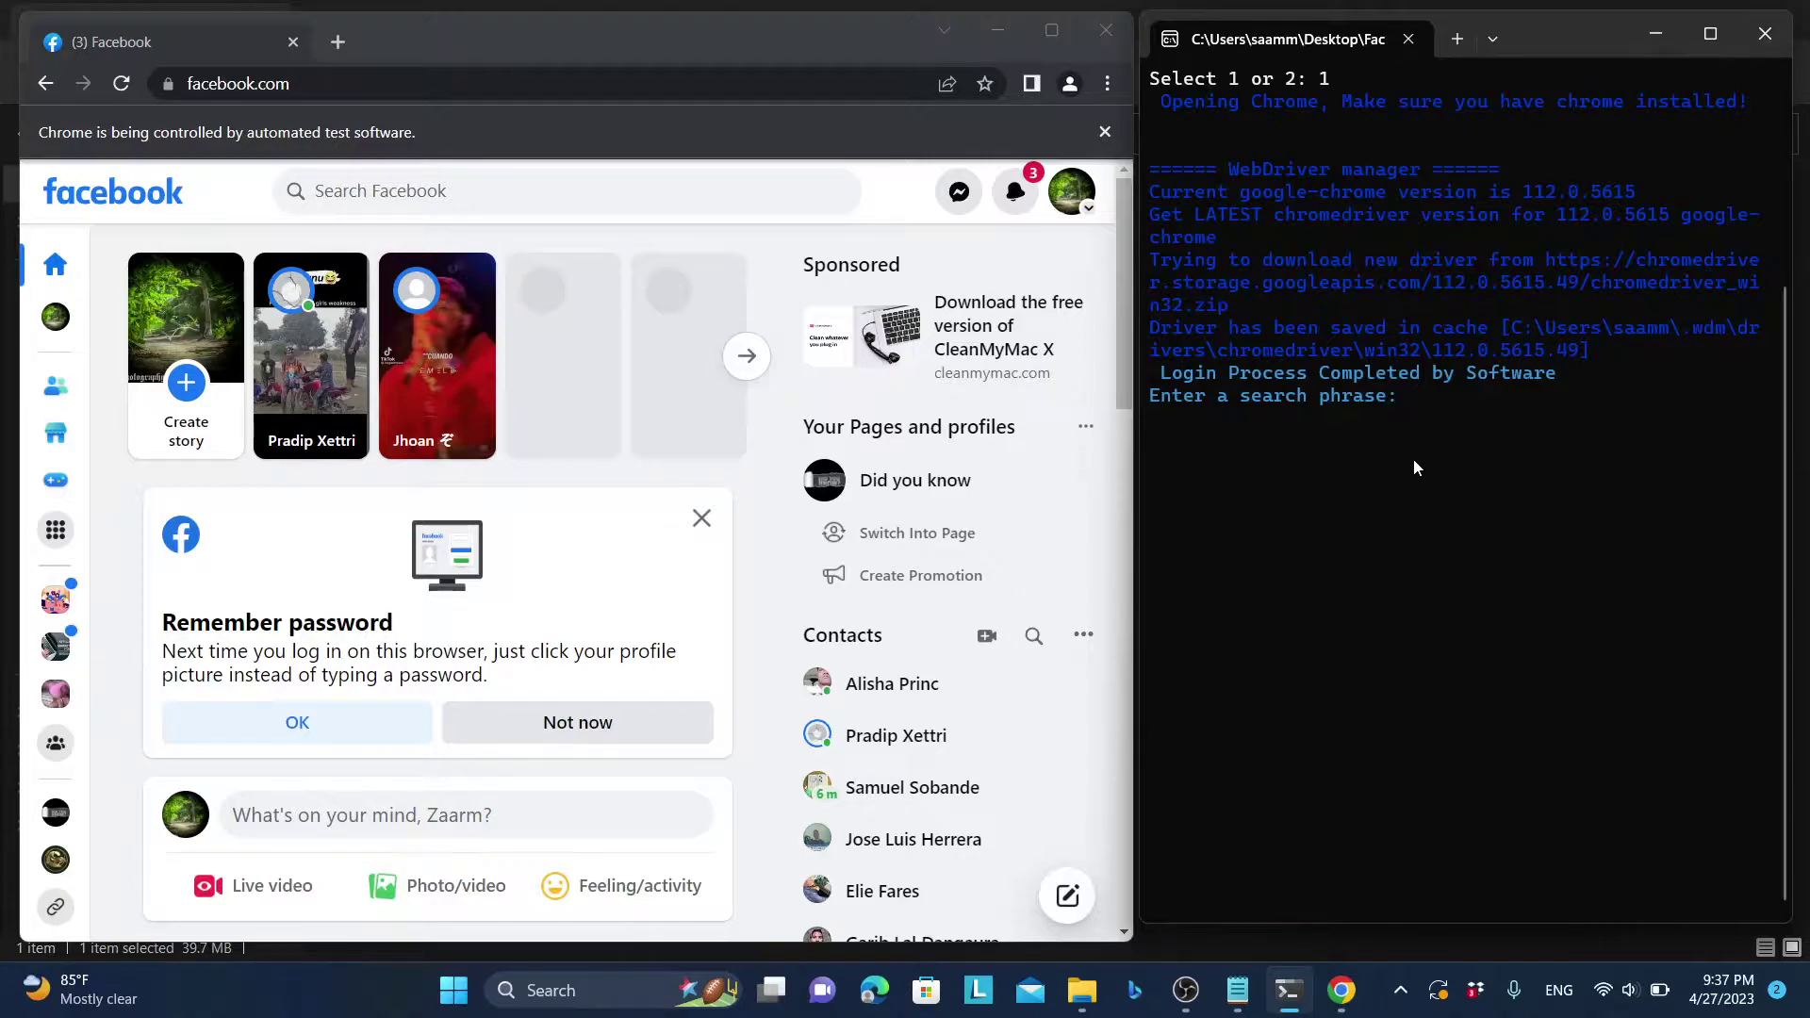
Enter 'health' as the extractor's search phrase
text(health)
key(Return)
text(1)
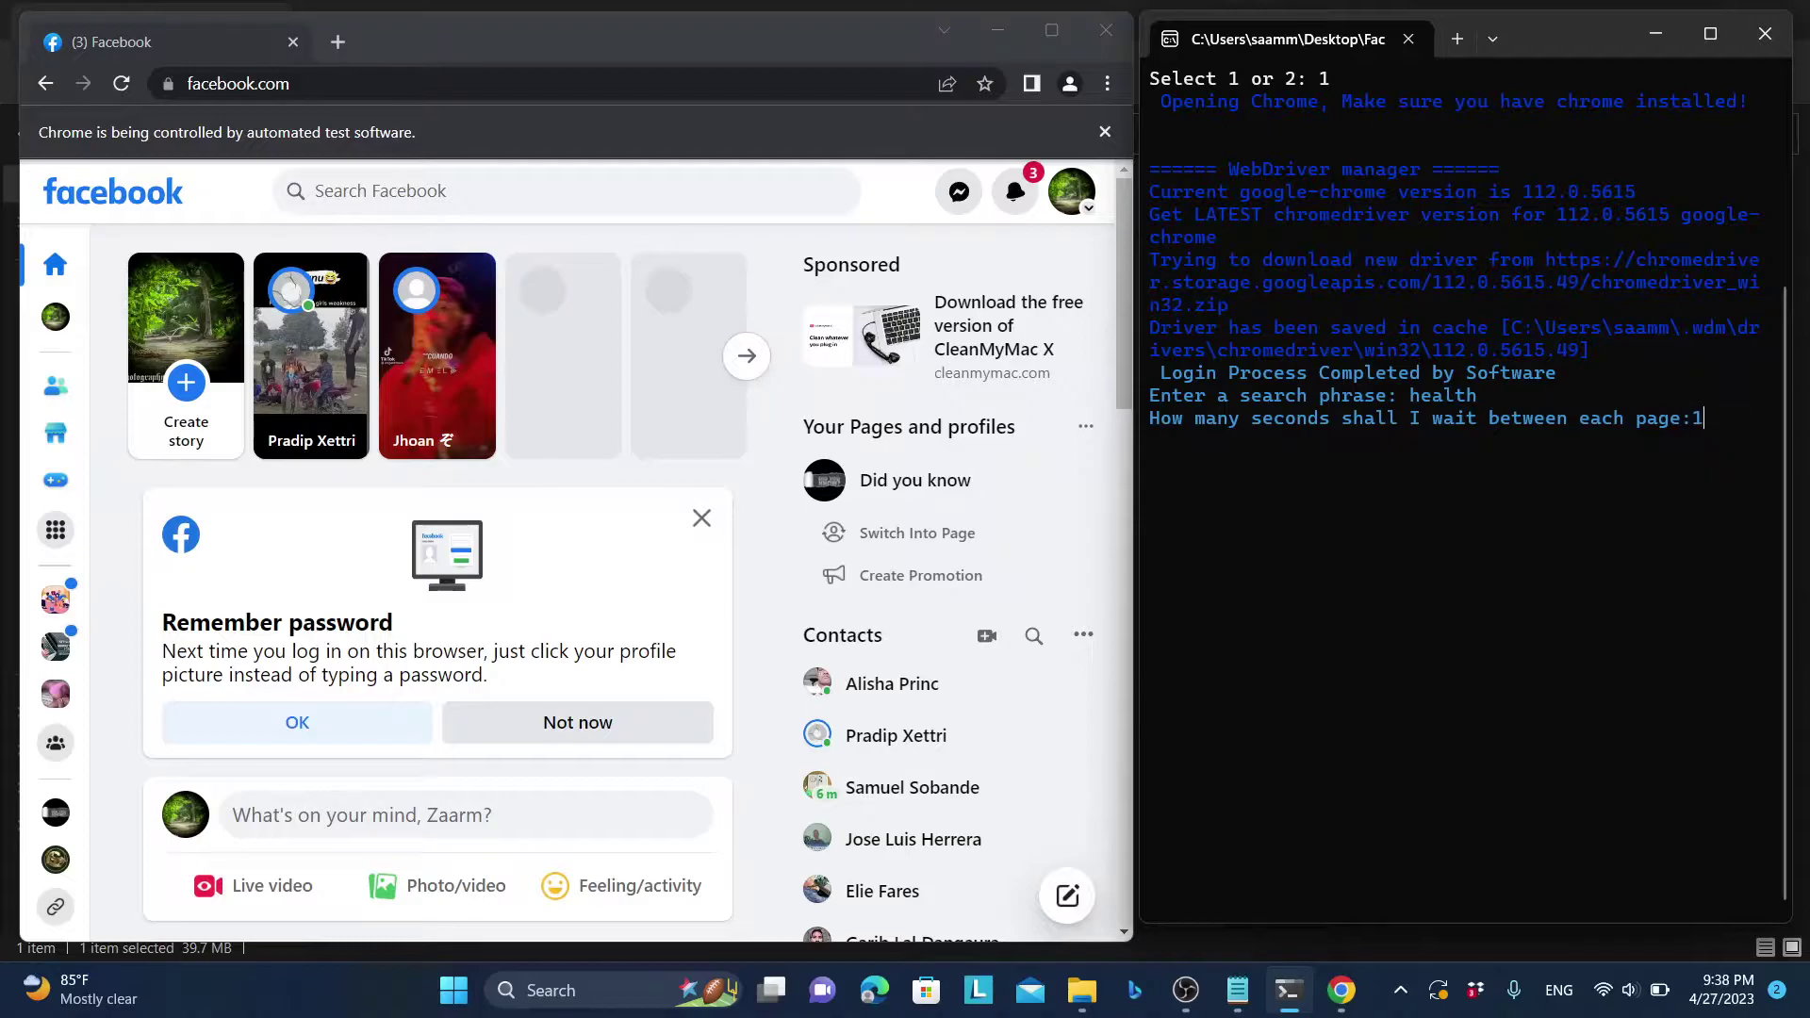
Run the health search with a 1-second wait, then select health_results.csv in File Explorer
key(Return)
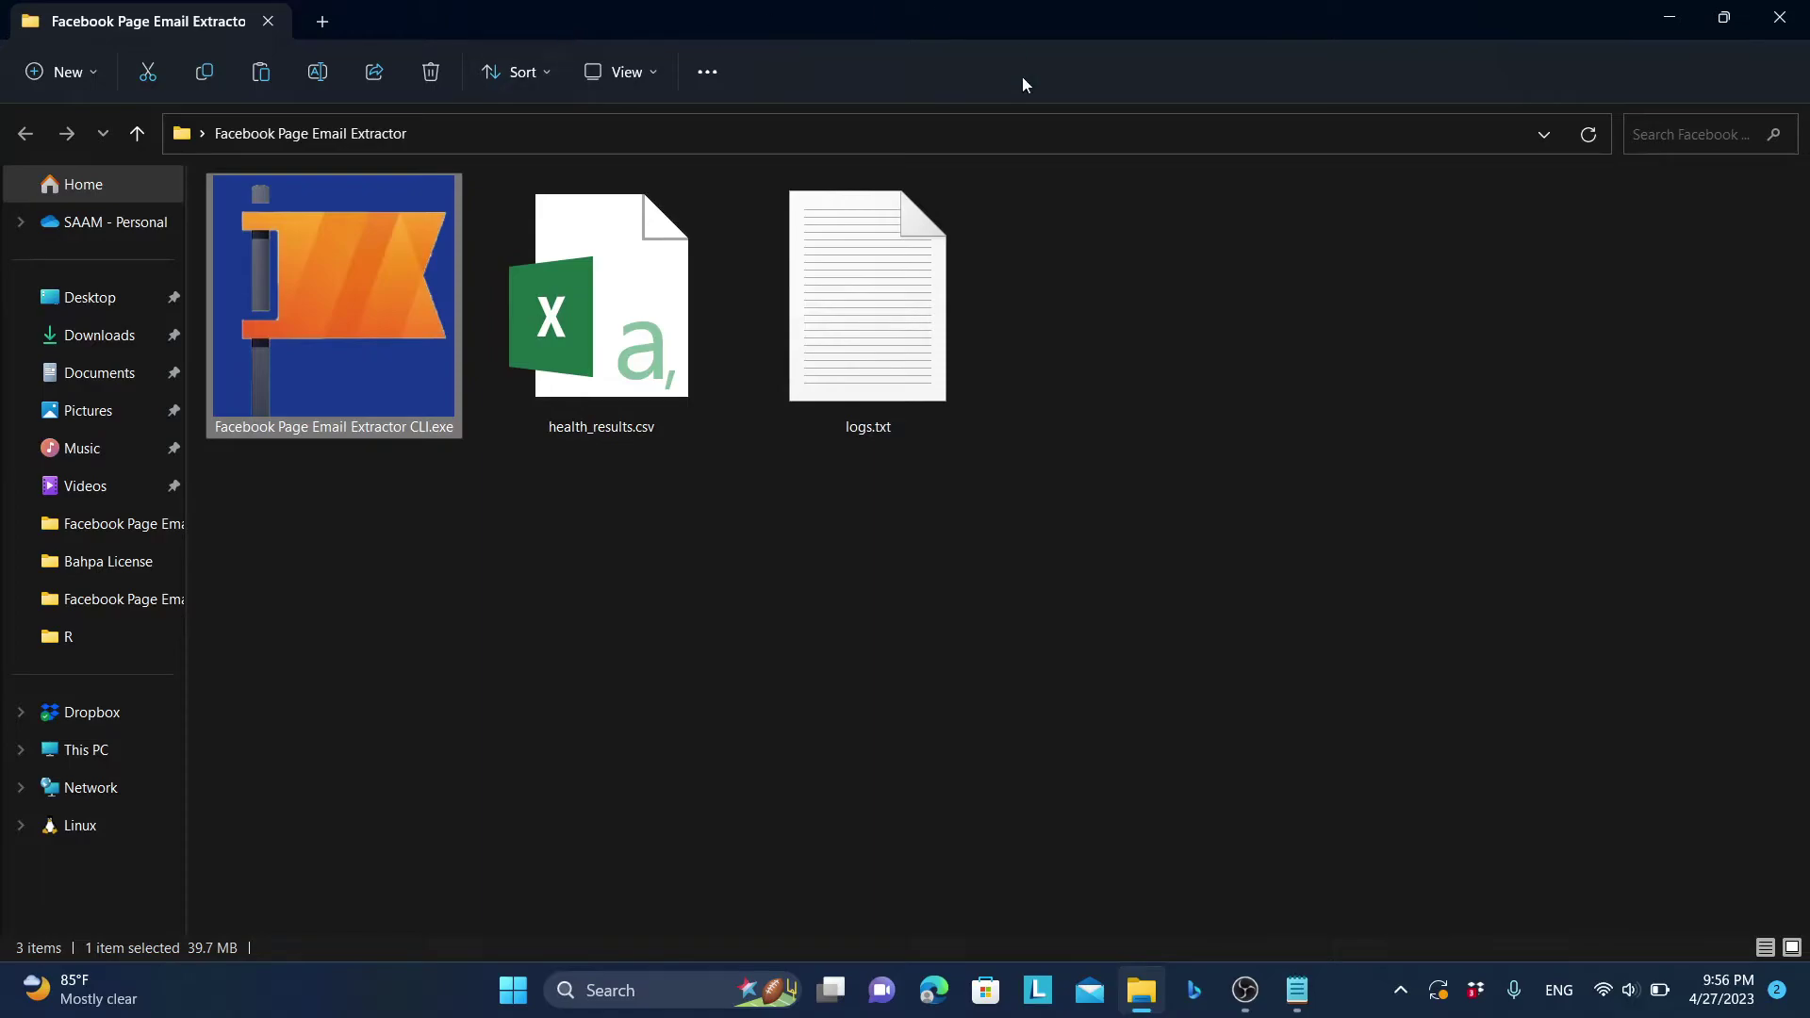
click(1122, 643)
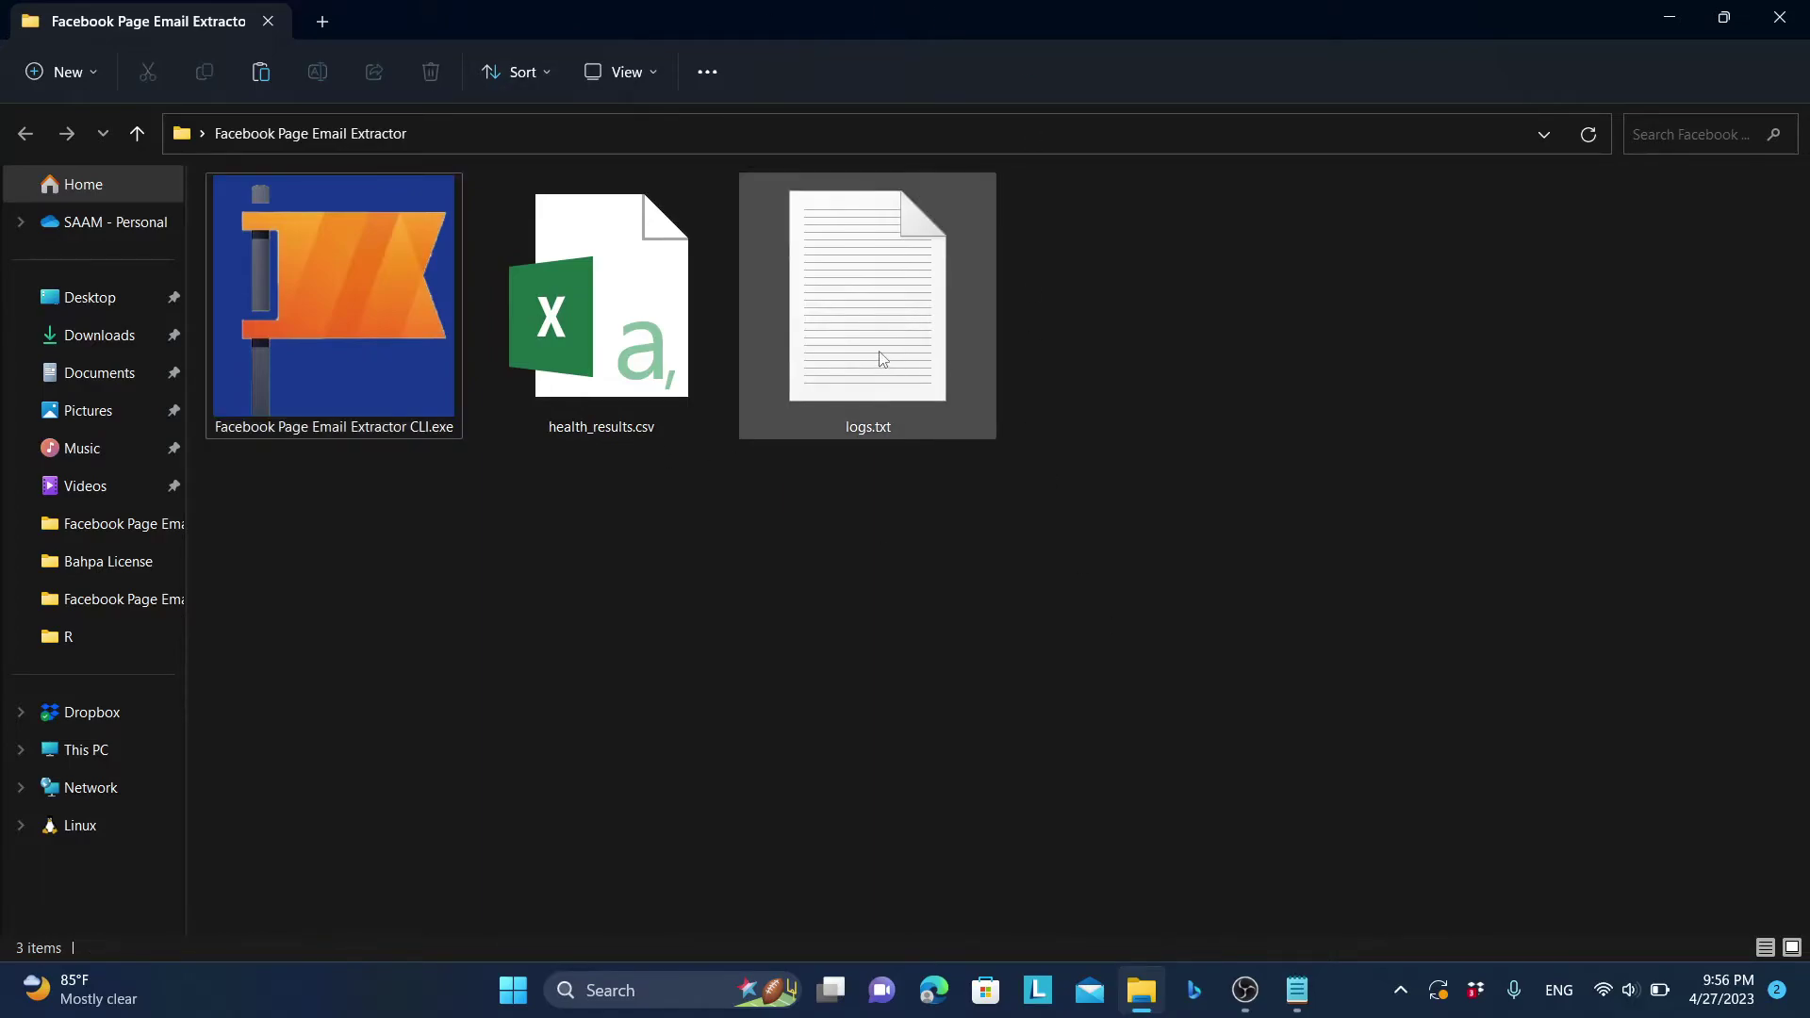
click(619, 325)
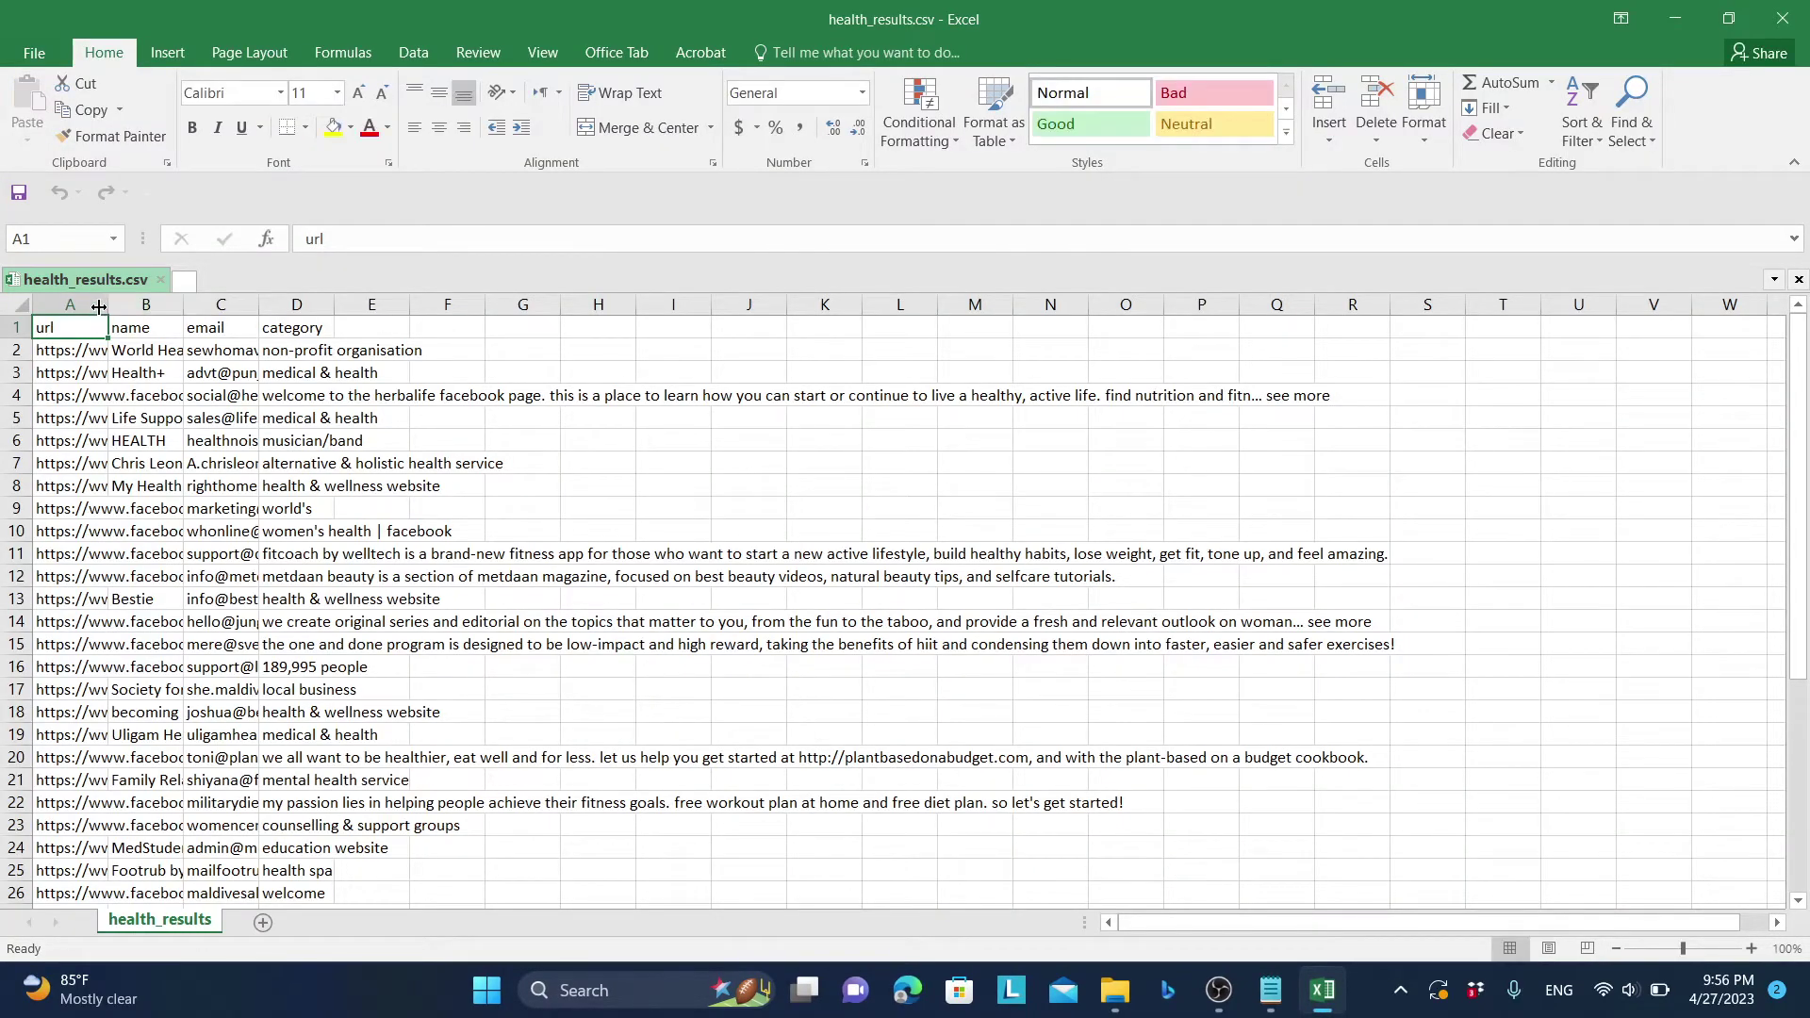
AutoFit columns A, B, C and D to show full URLs, names, emails and categories
double_click(108, 305)
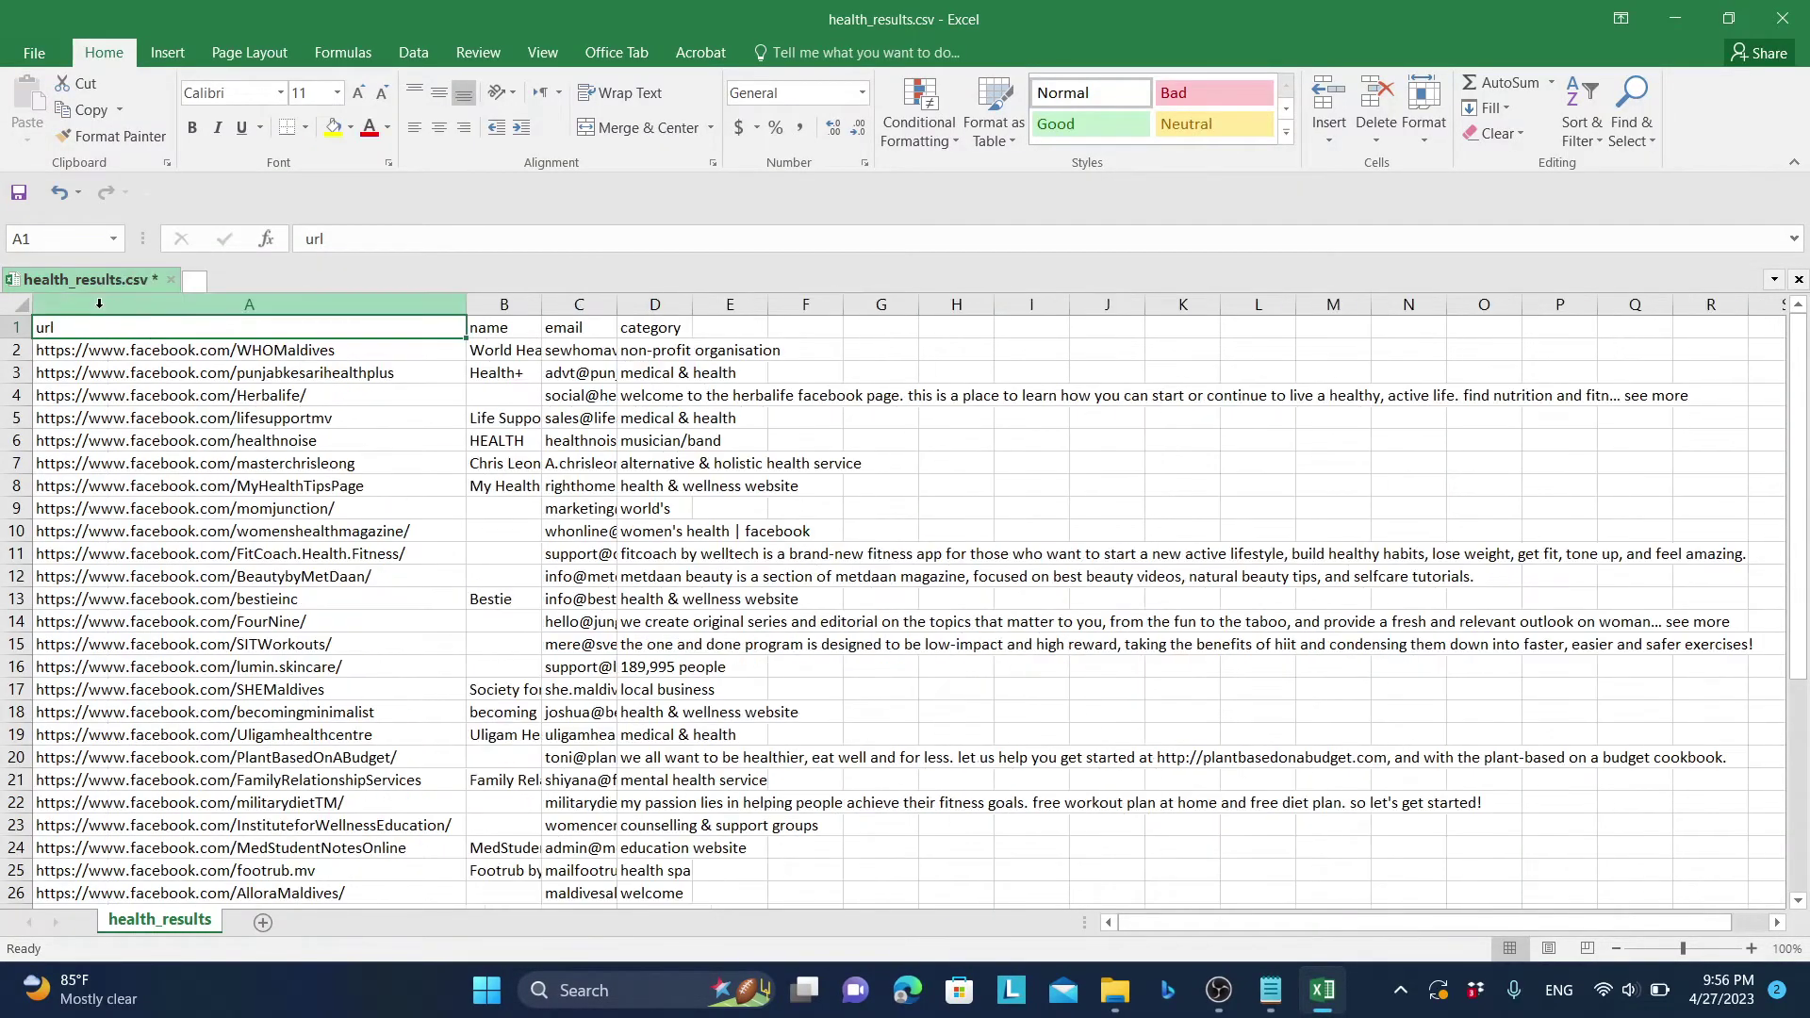
double_click(532, 308)
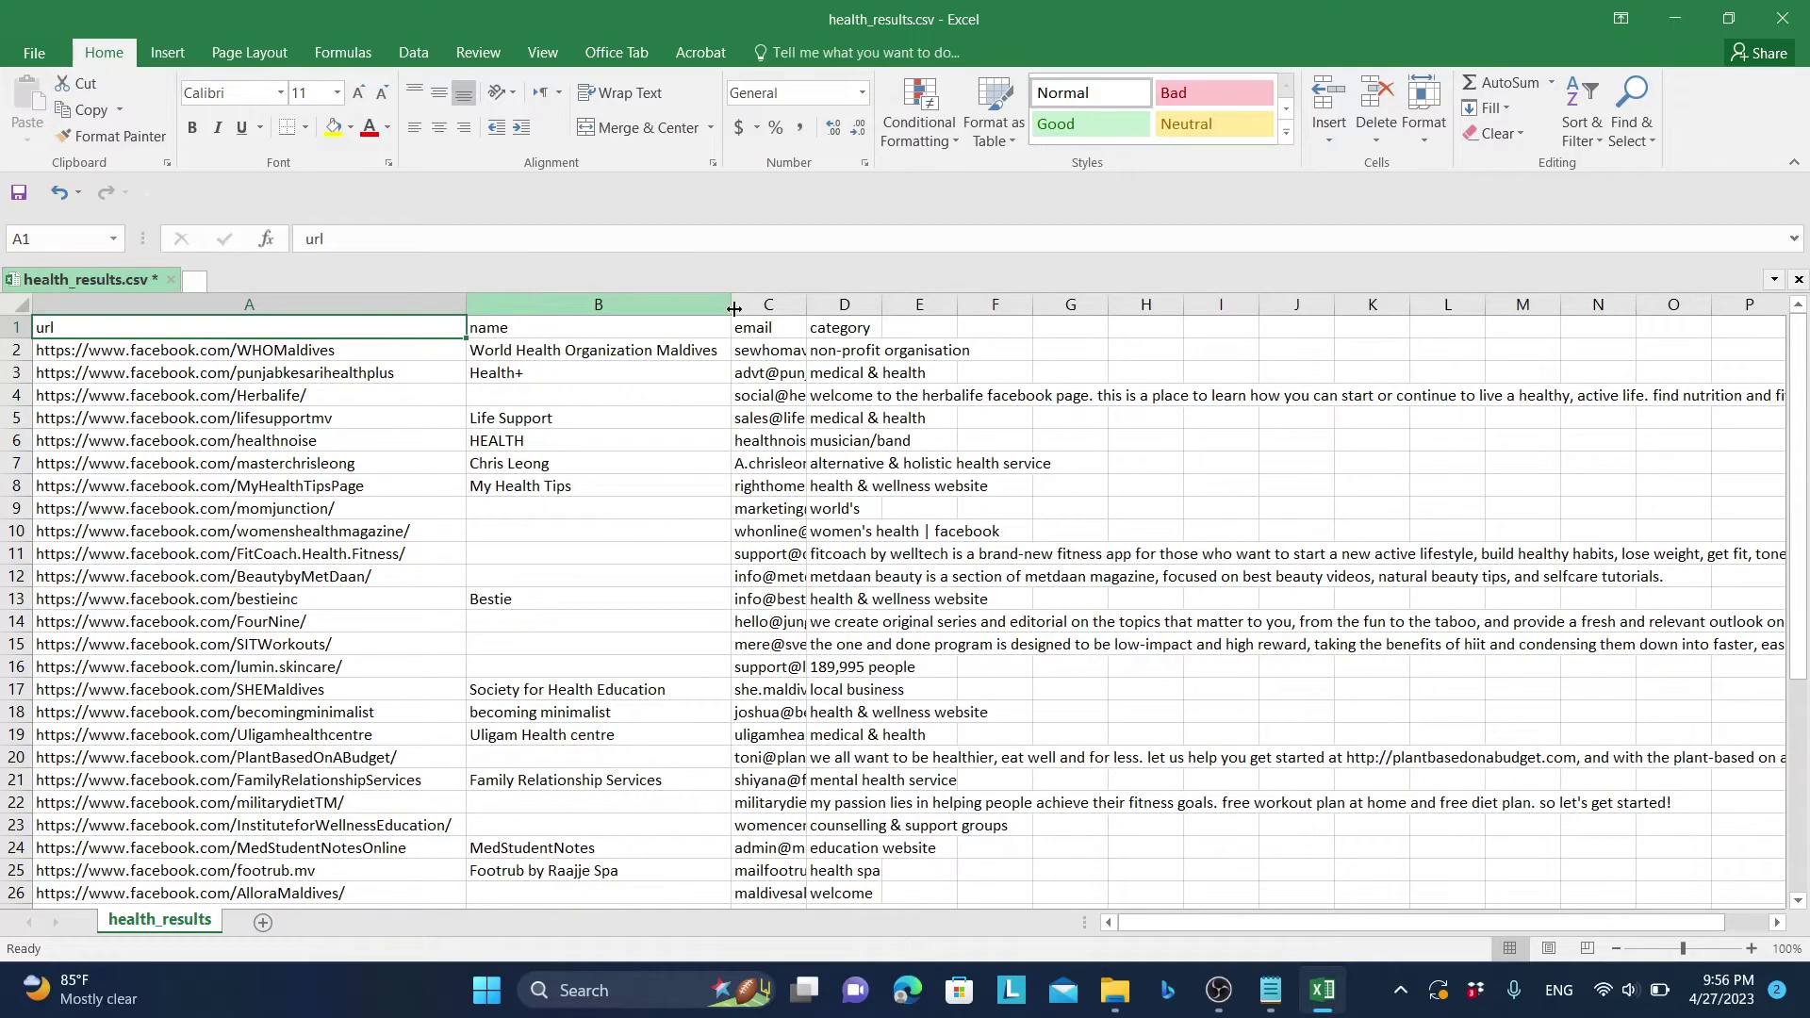
double_click(803, 309)
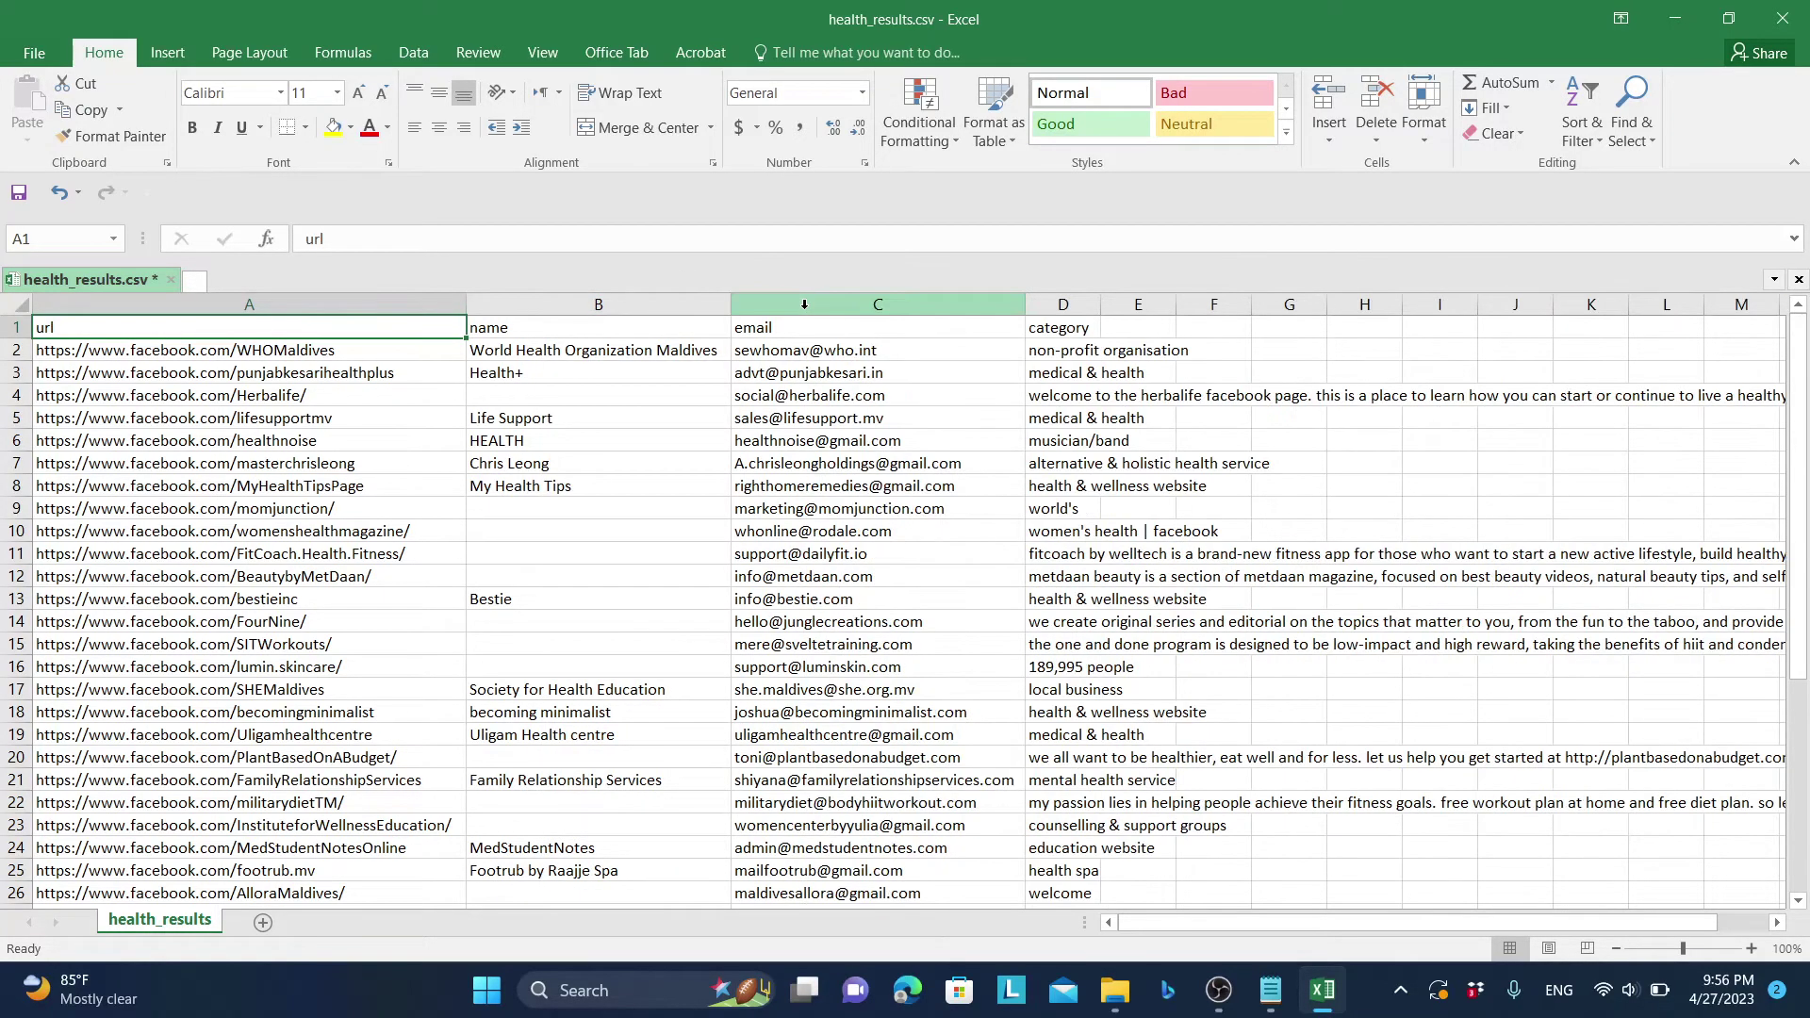
double_click(1100, 307)
mouse_move(1796, 414)
mouse_down()
mouse_move(1794, 476)
mouse_move(942, 350)
mouse_up()
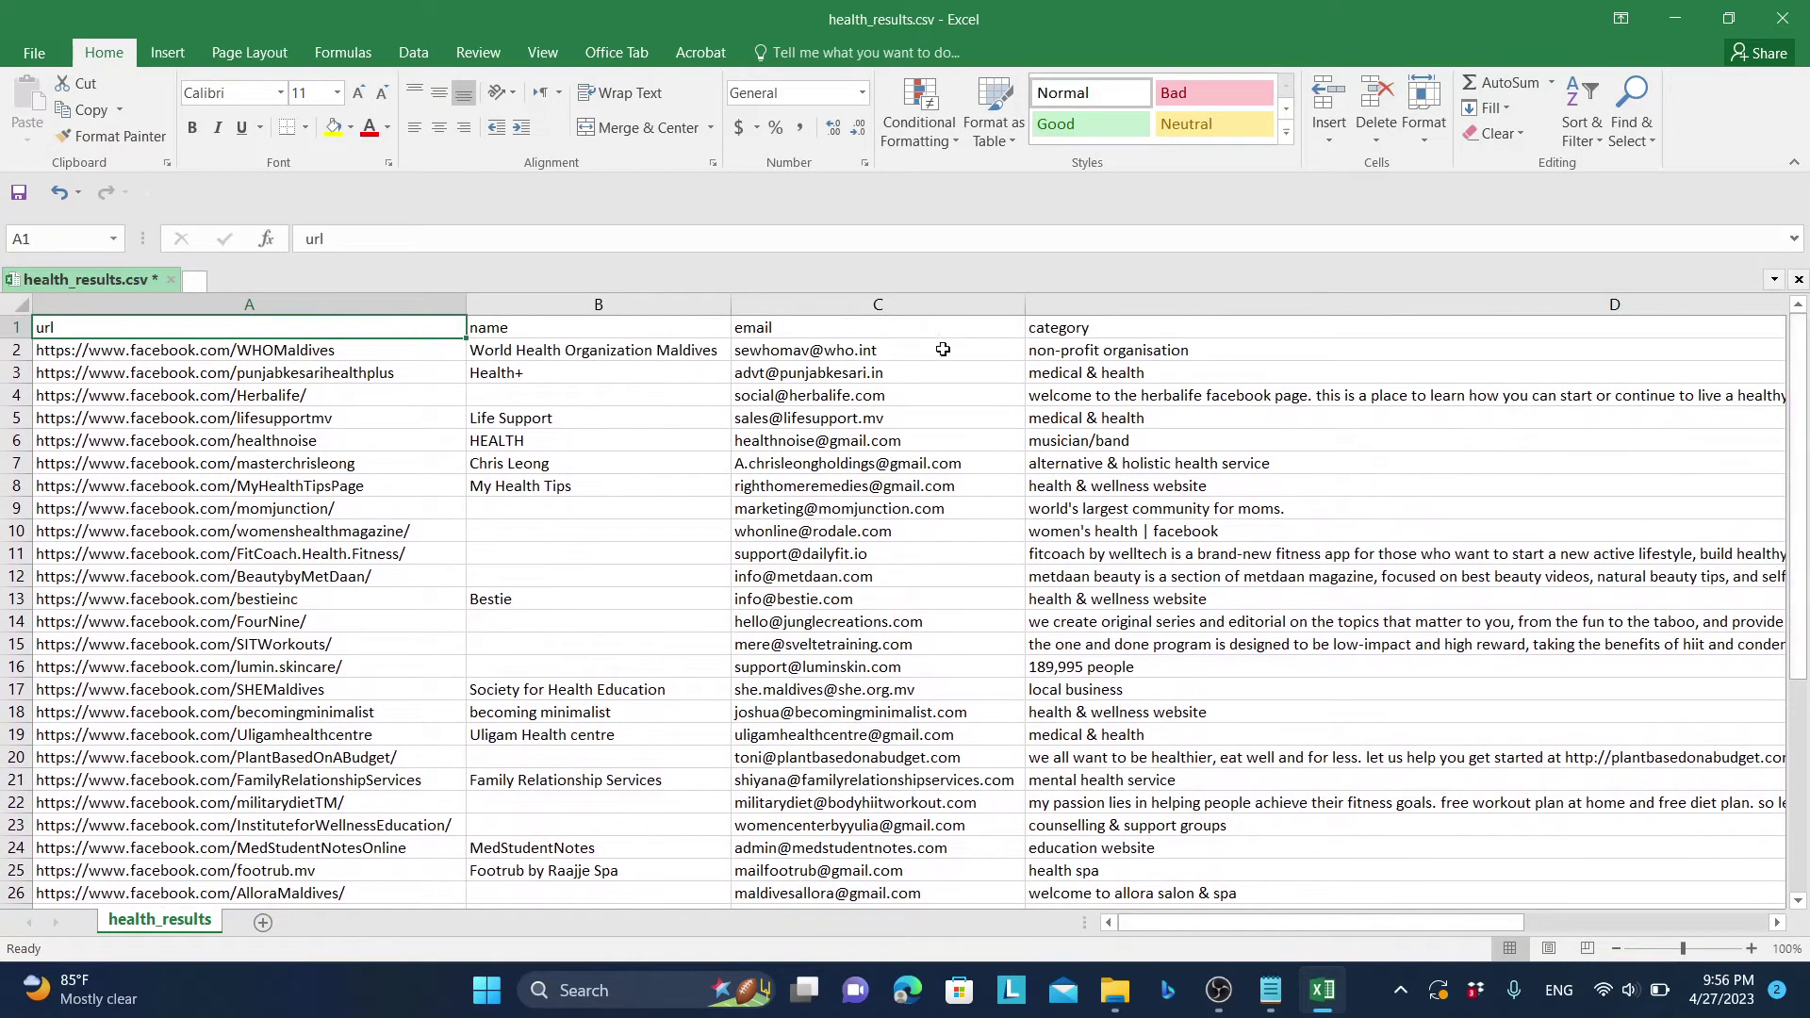
Browse the page URLs and email addresses with the arrow keys
click(316, 352)
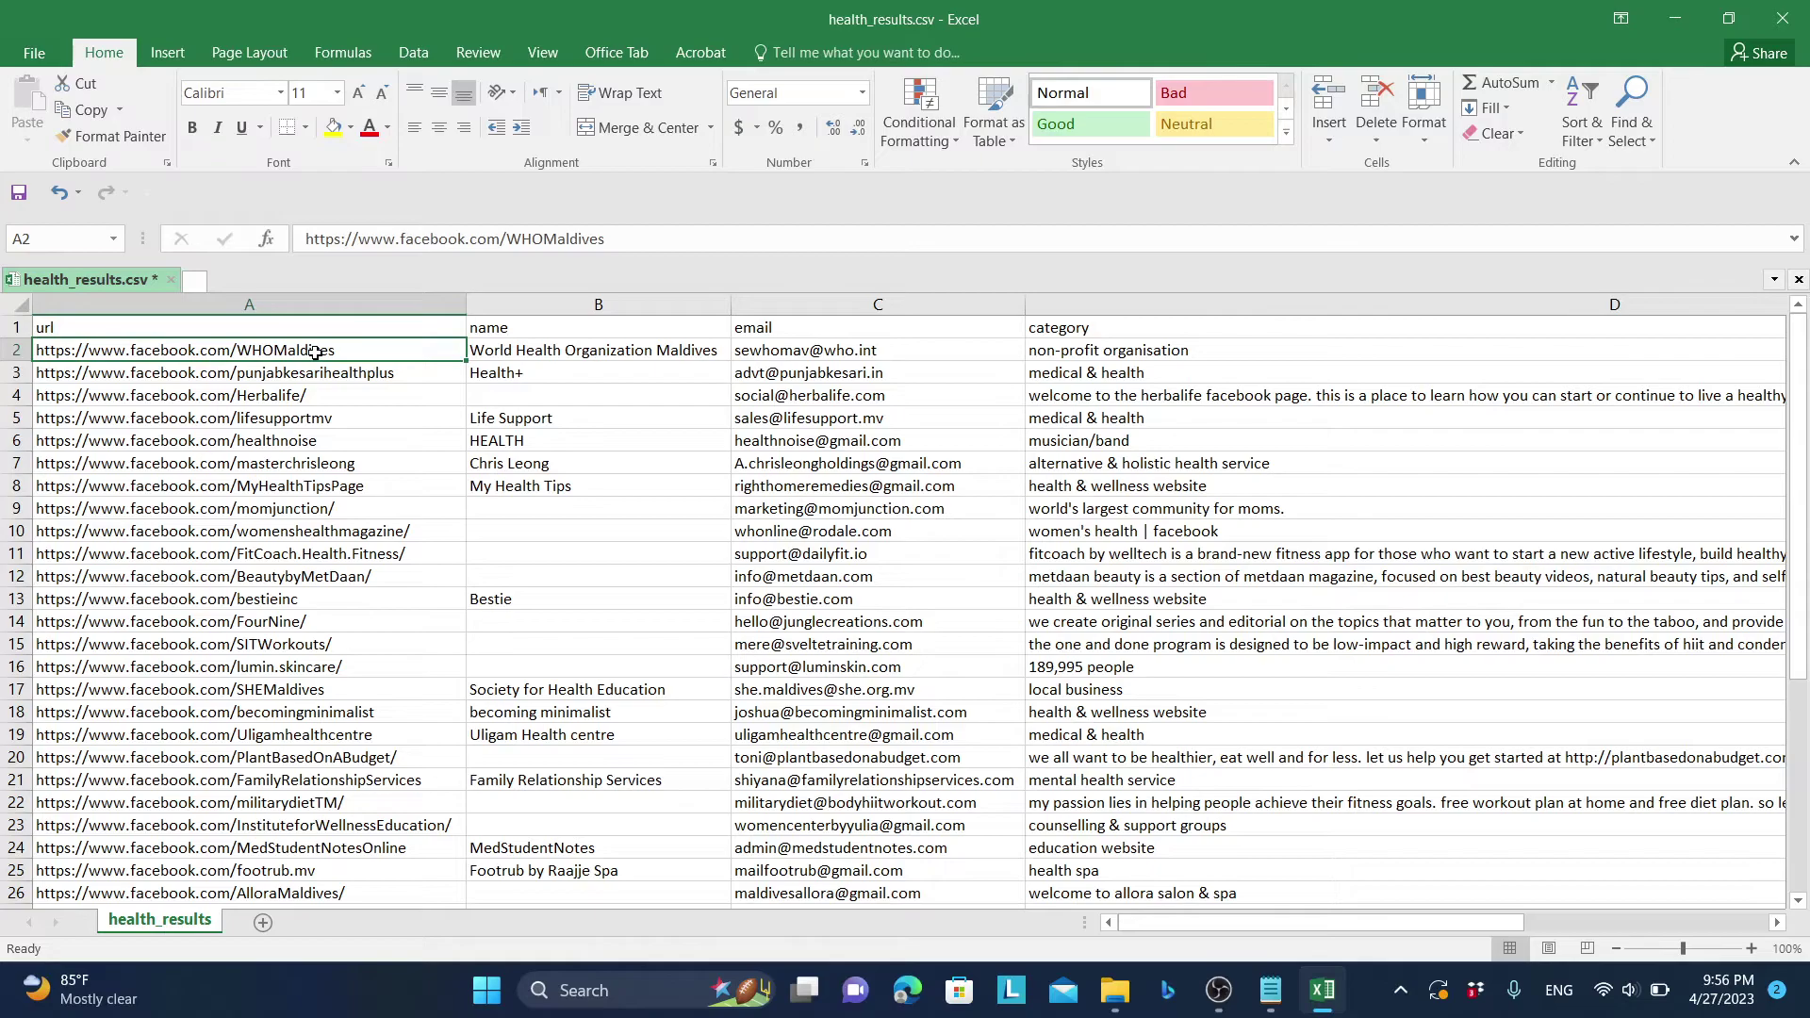
key(Right)
key(Right)
key(Down)
key(Down)
key(Down)
key(Down)
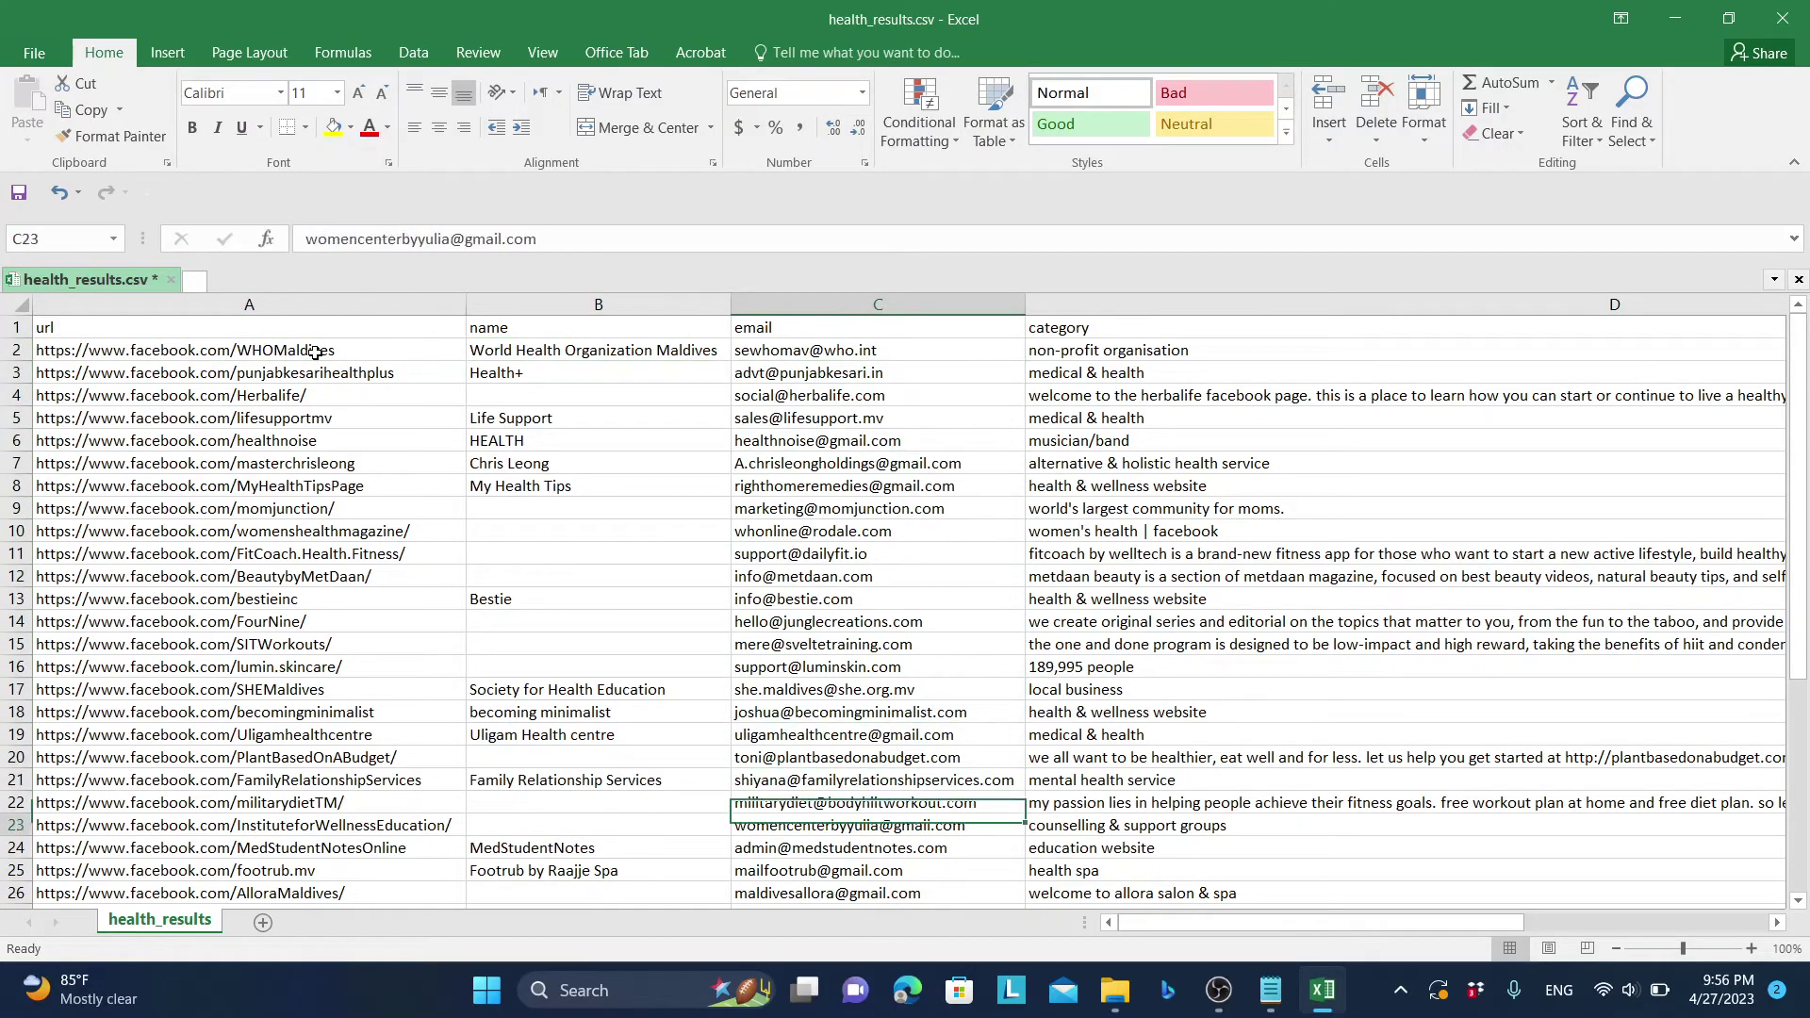
key(Down)
key(Down)
key(Down)
key(Up)
key(Up)
key(Up)
key(Up)
key(Up)
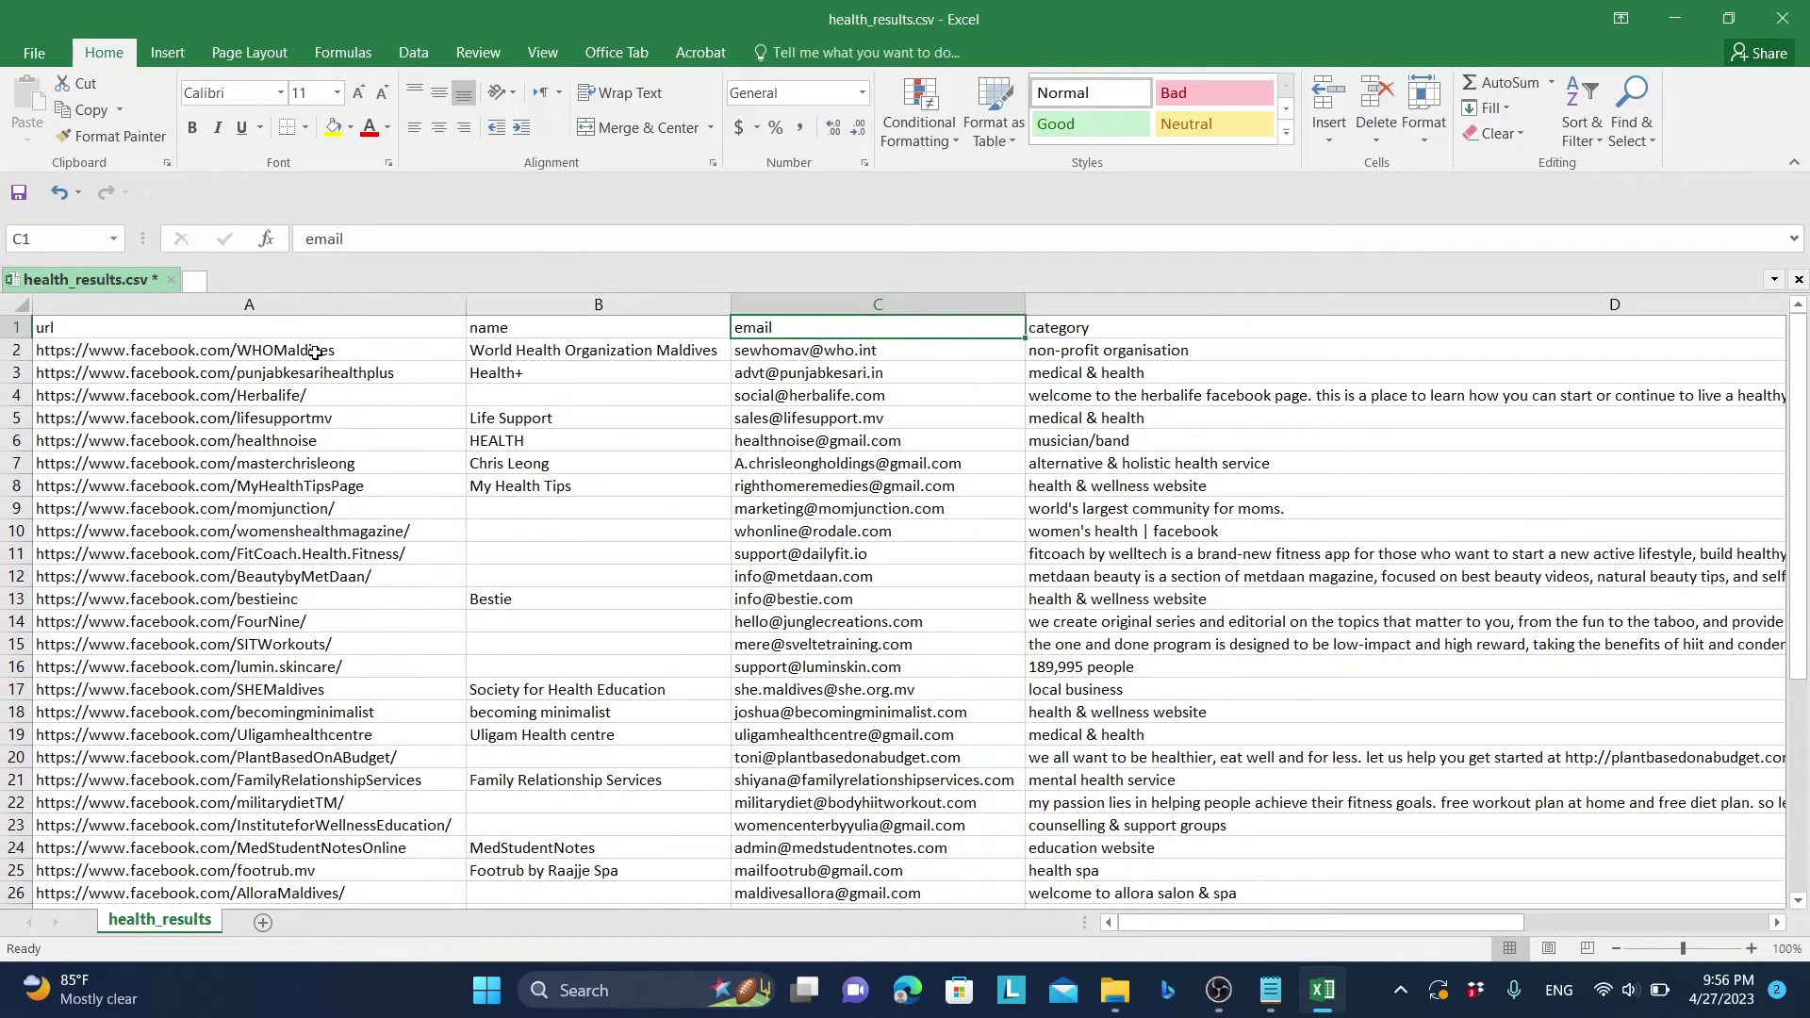
key(Down)
key(Down)
key(Down)
key(Up)
key(Up)
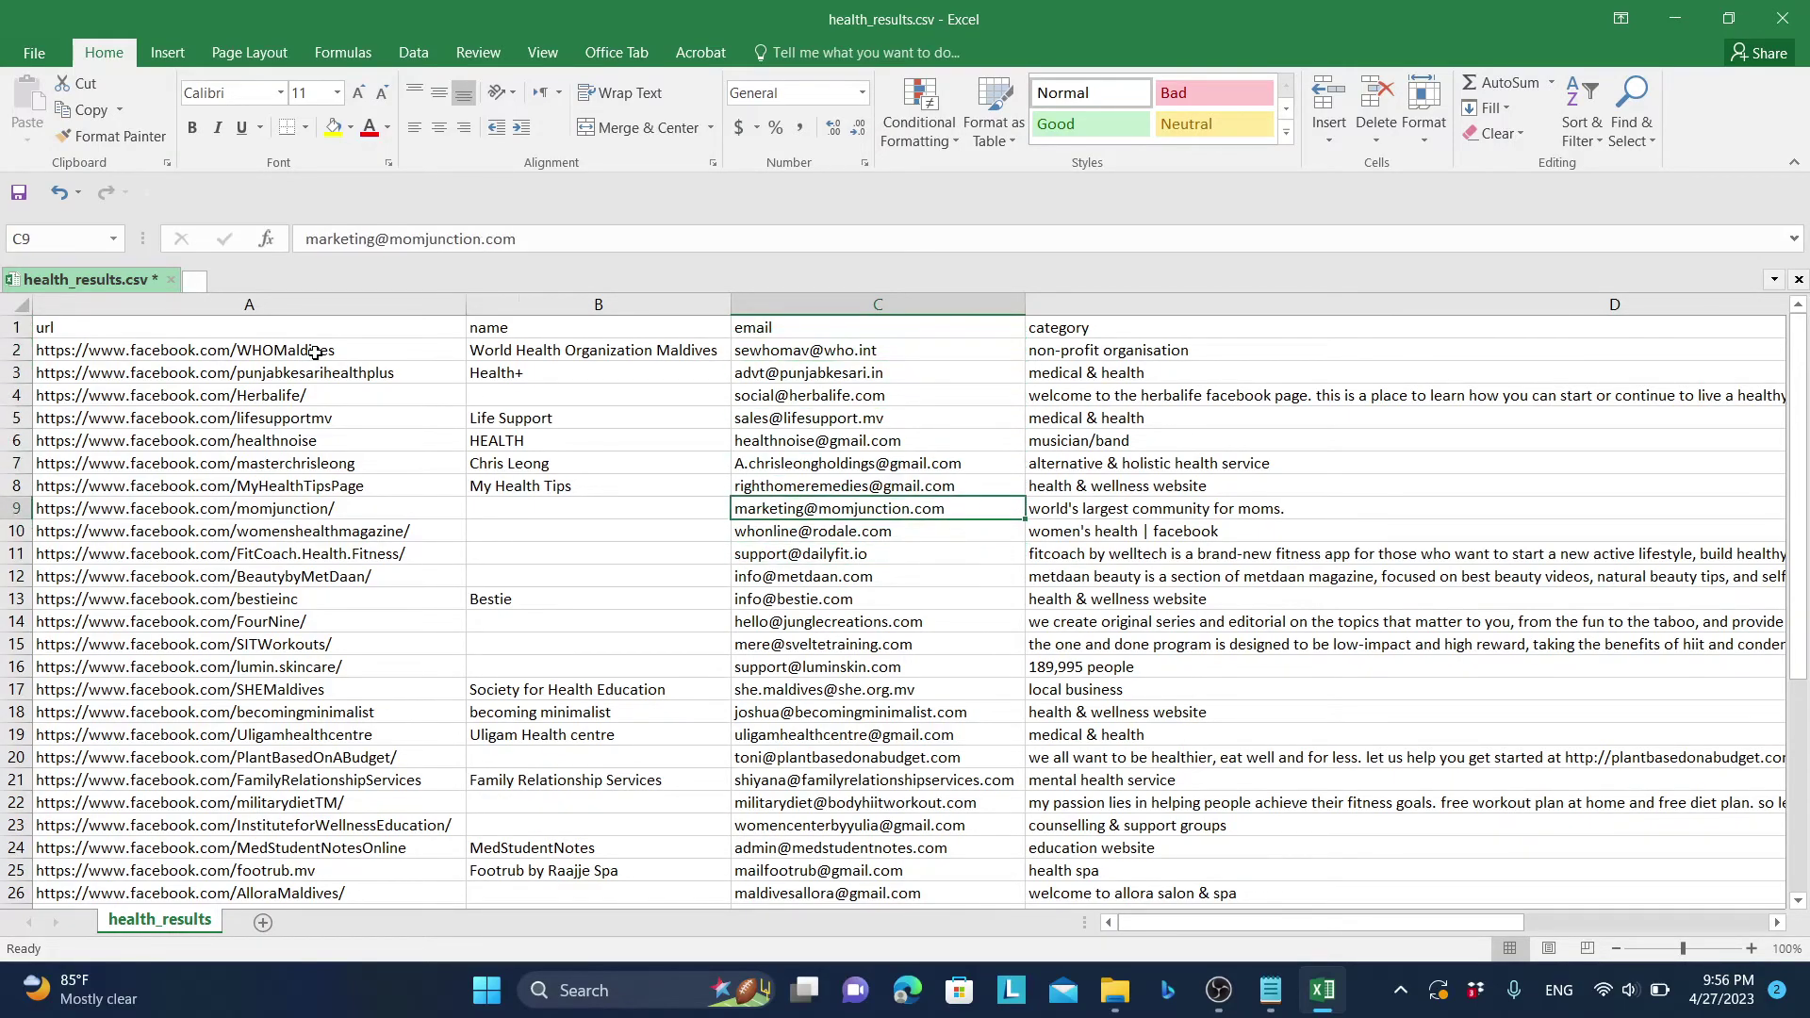
key(Up)
key(Up)
key(Left)
key(Left)
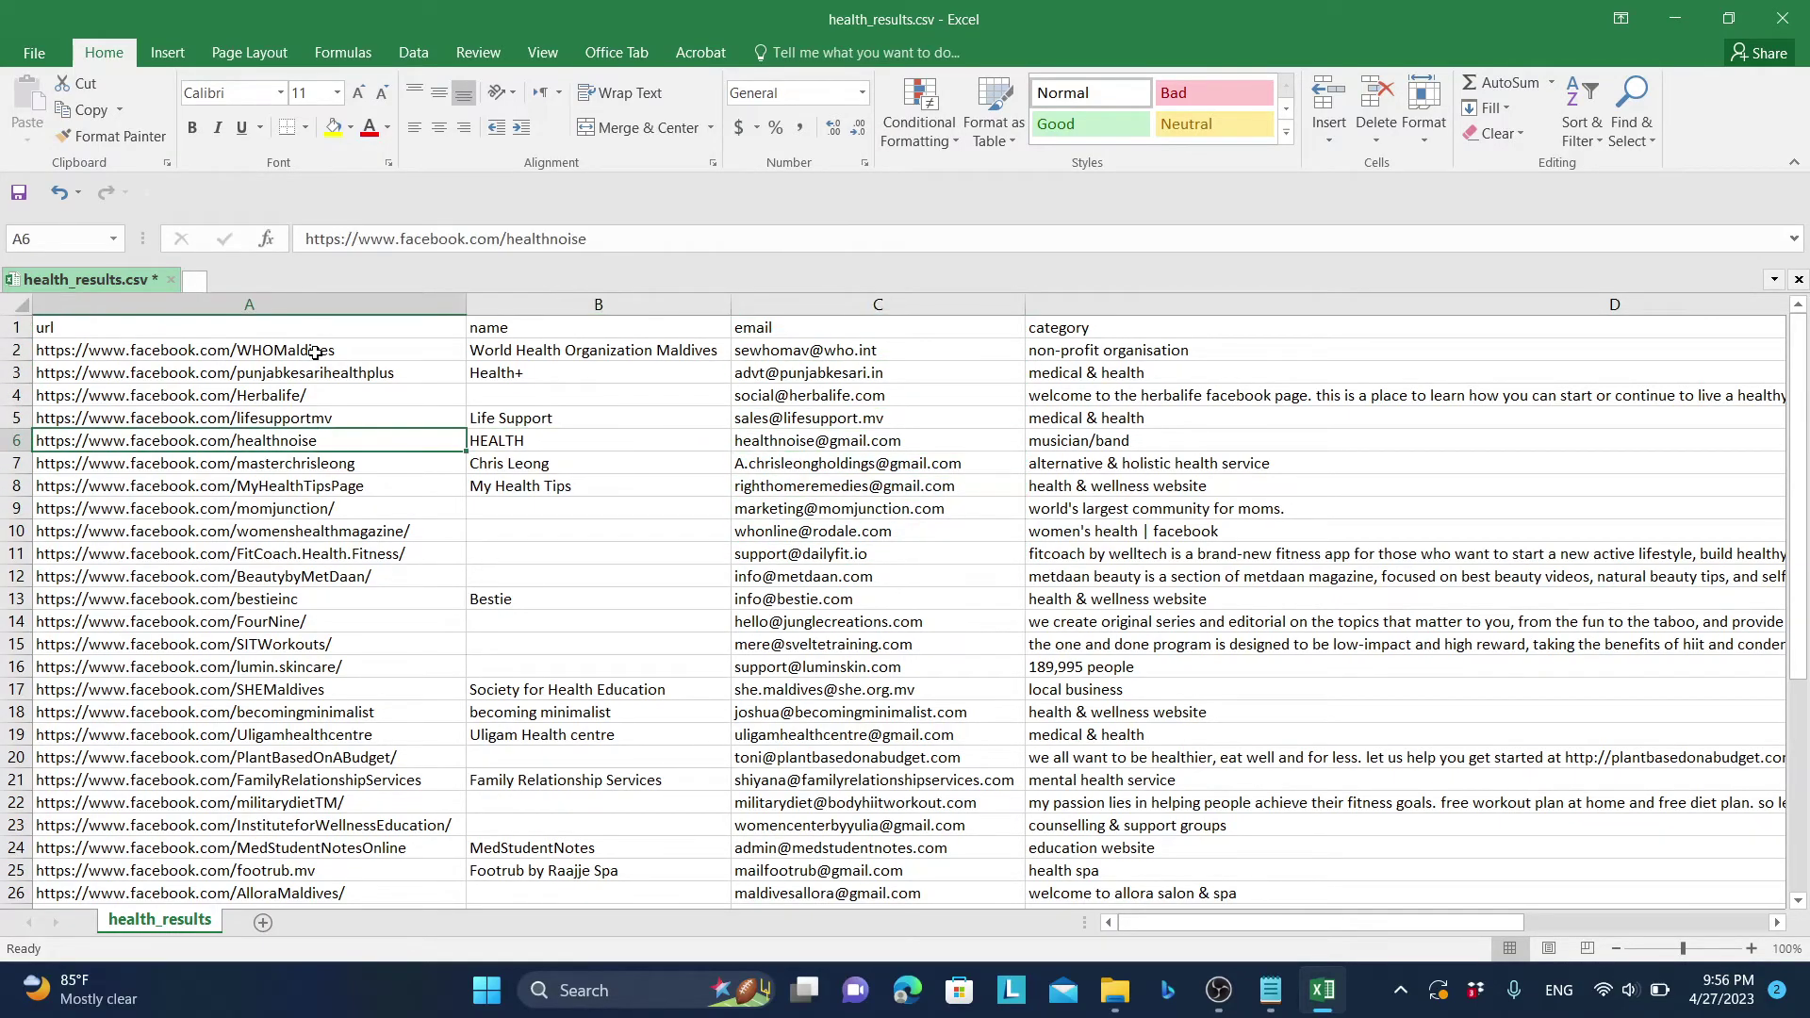
key(Down)
key(Down)
key(Down)
key(Down)
key(Down)
key(Down)
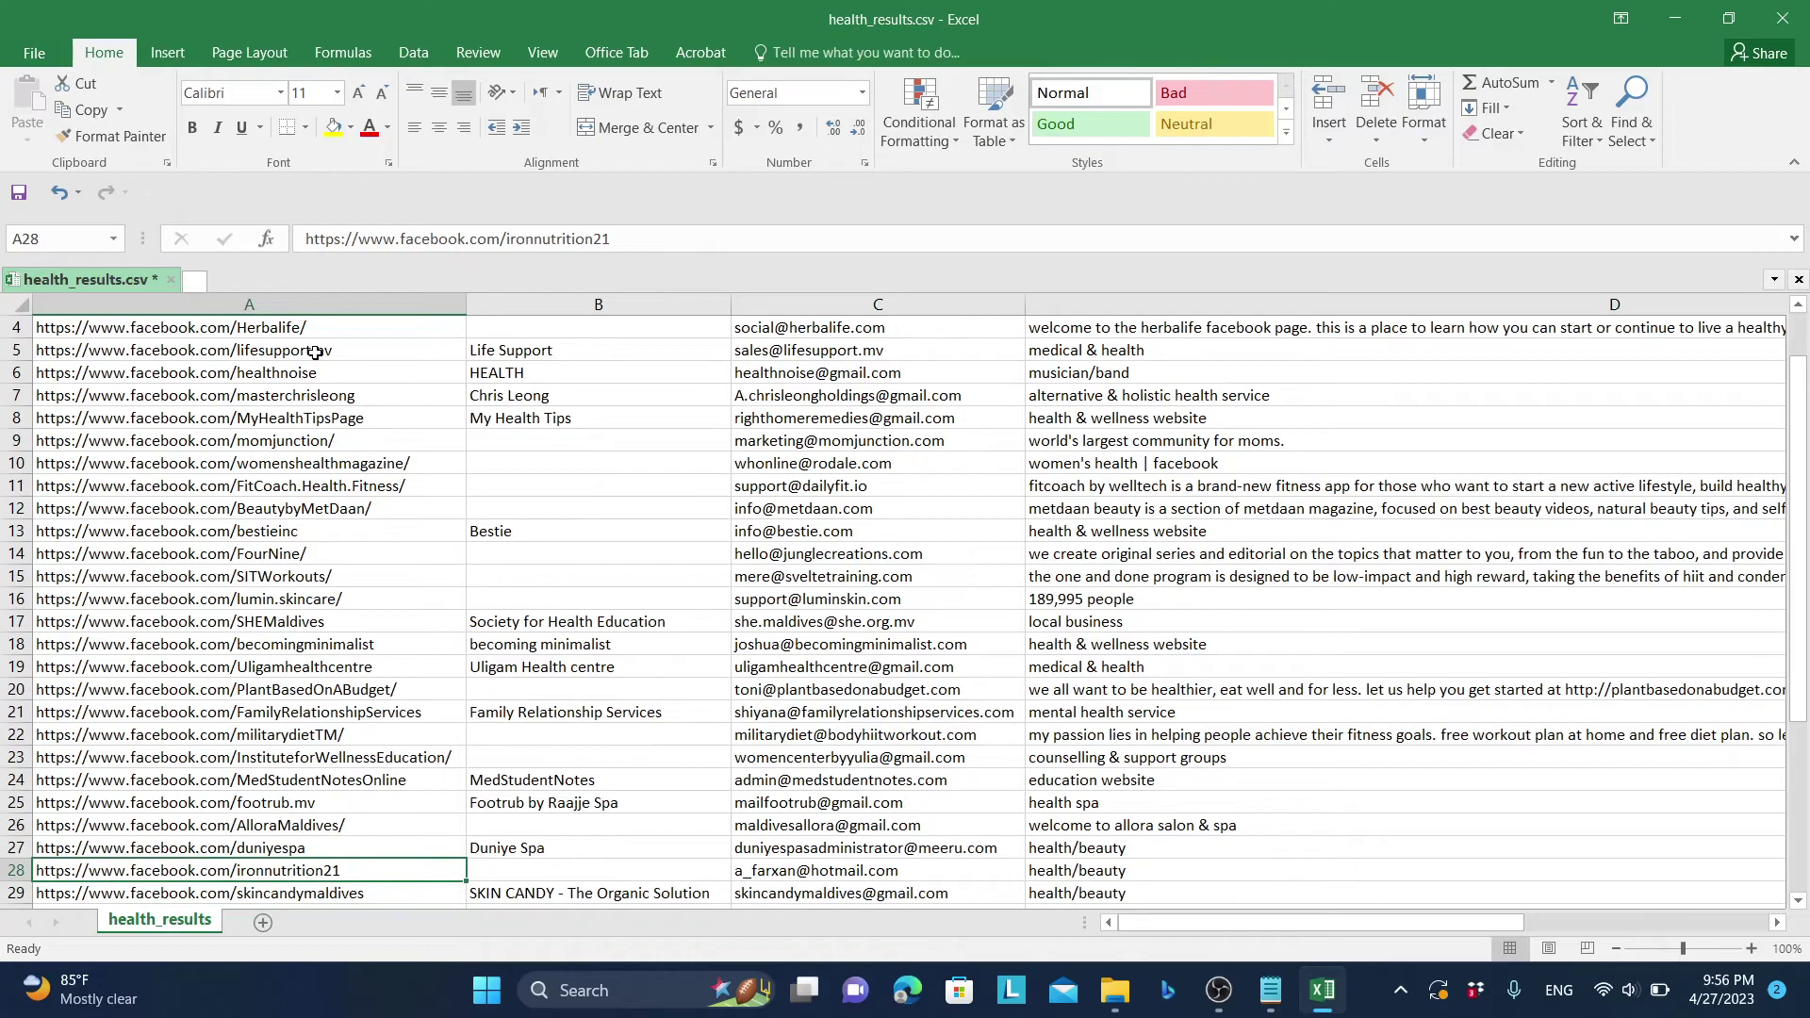
key(Down)
key(Down)
key(Down)
key(Down)
key(Down)
key(Down)
key(Down)
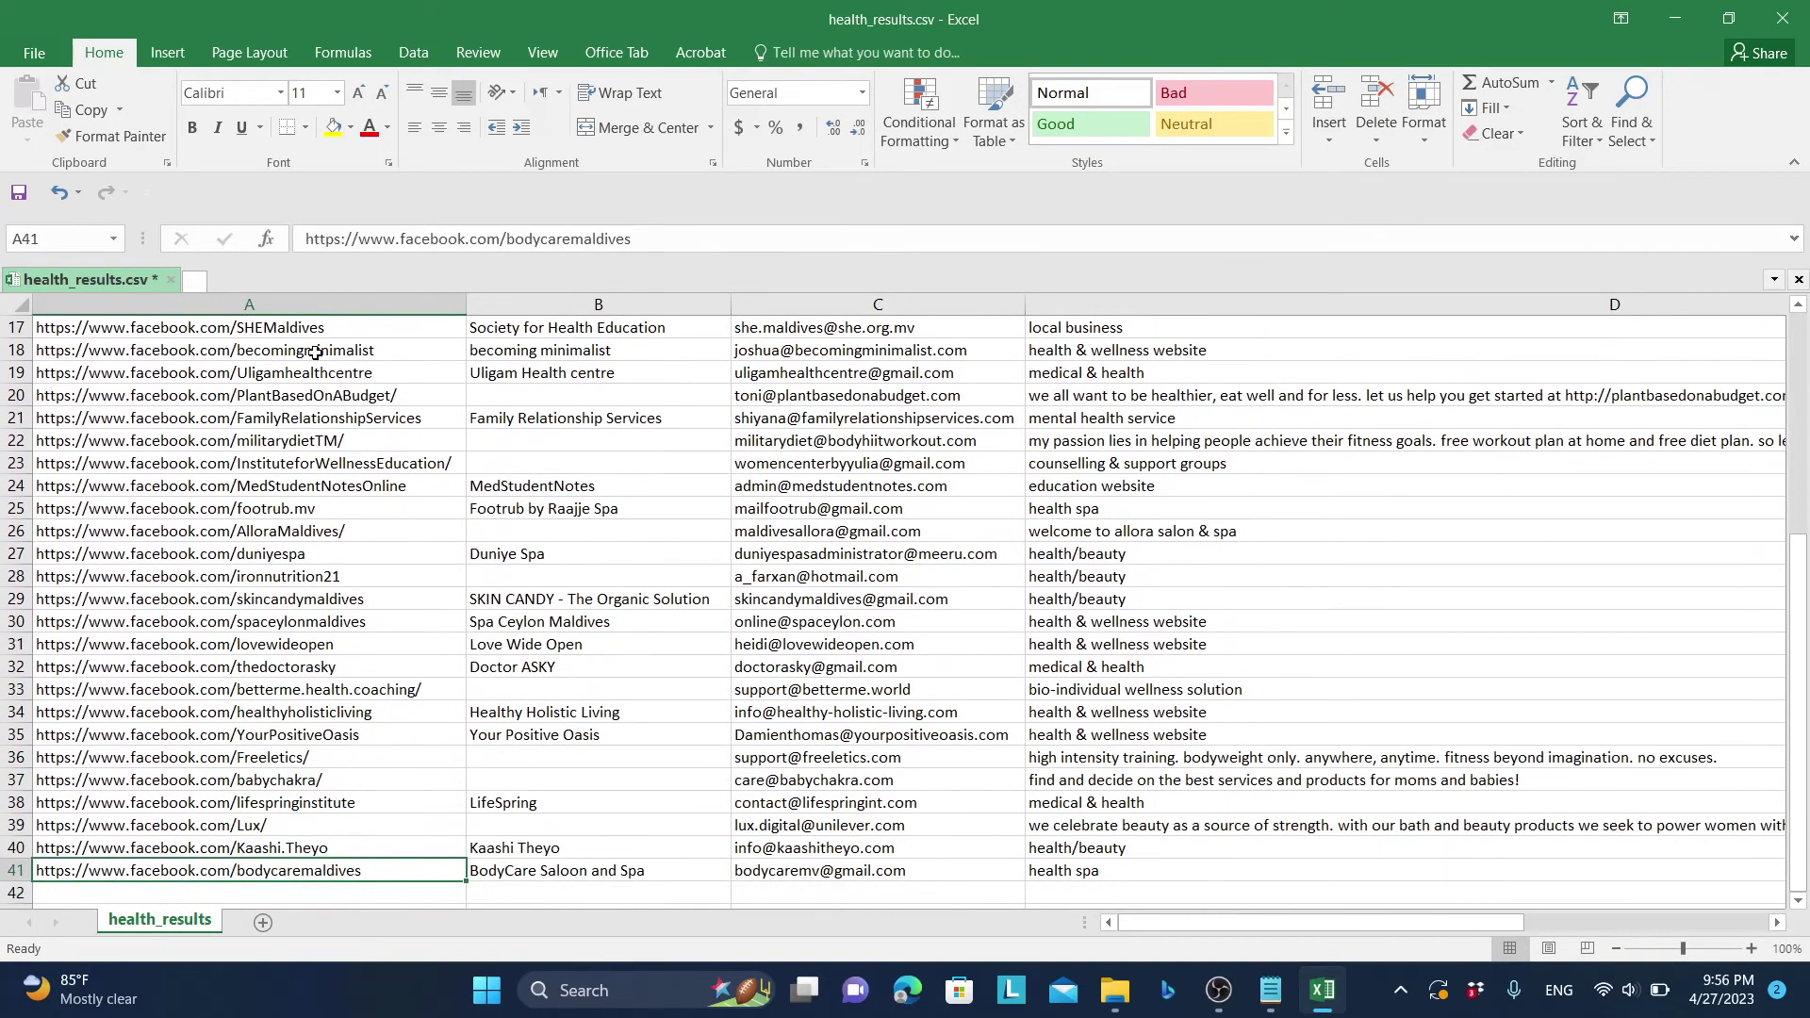